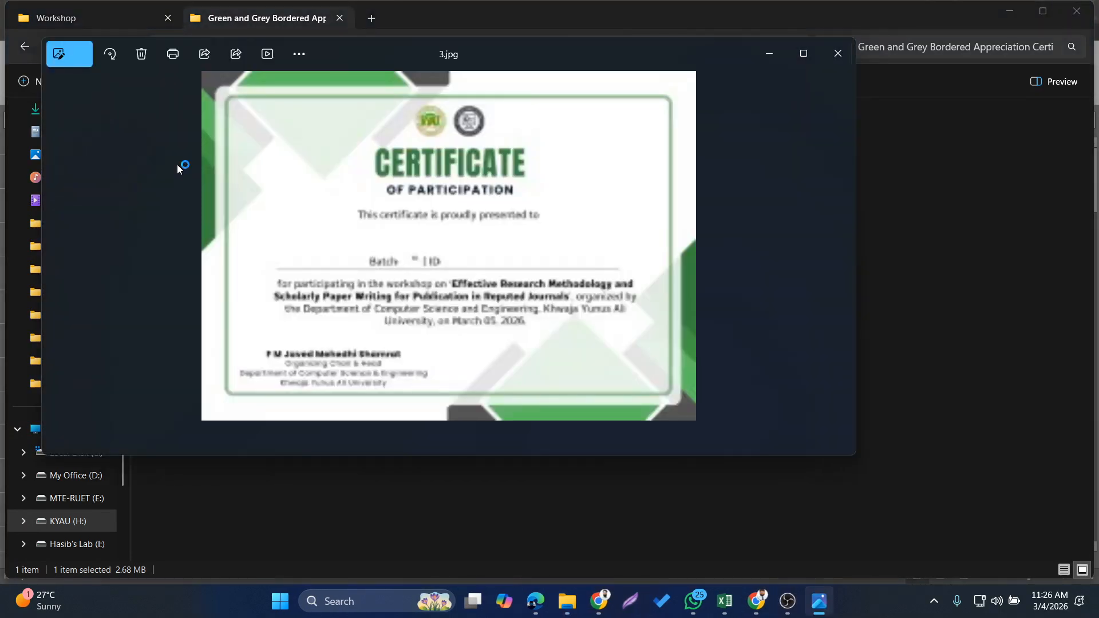
View the certificate template image 3.jpg at full window size and close it
click(803, 54)
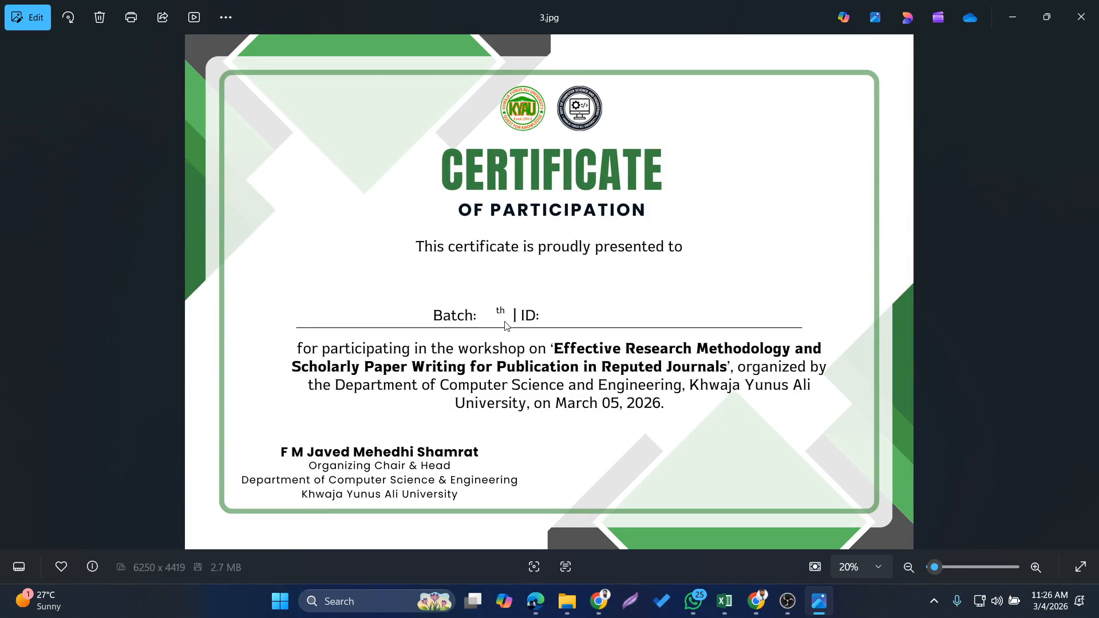
click(1080, 17)
Switch to Excel and look over the participant list in the workshop responses workbook and the volunteers in VolunteerList.xlsx
mouse_move(741, 606)
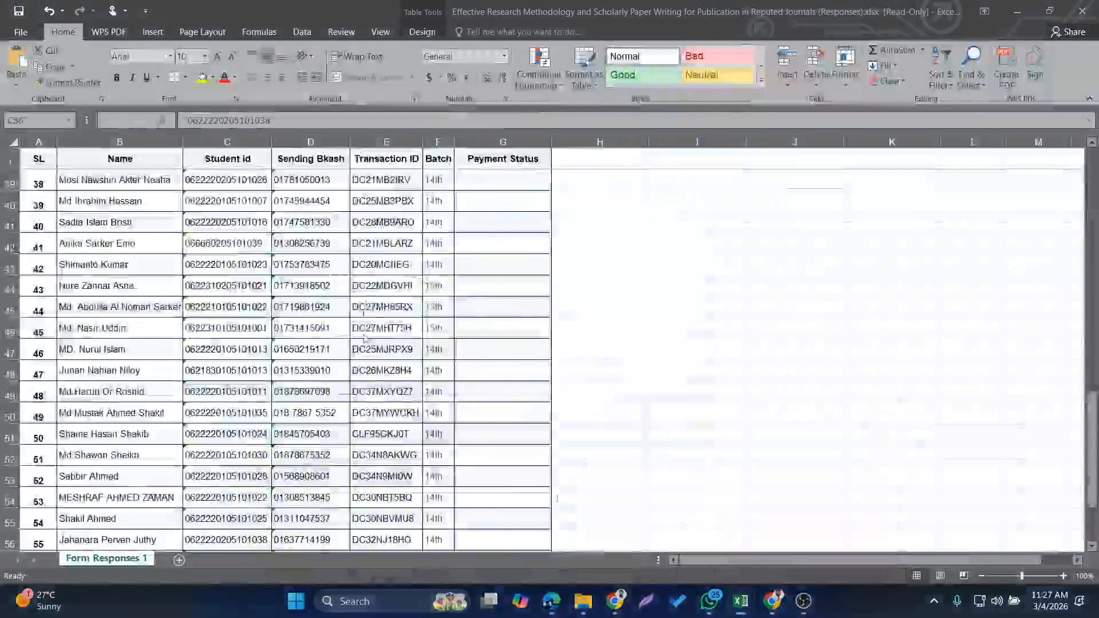
click(662, 529)
scroll(245, 329, down, 10)
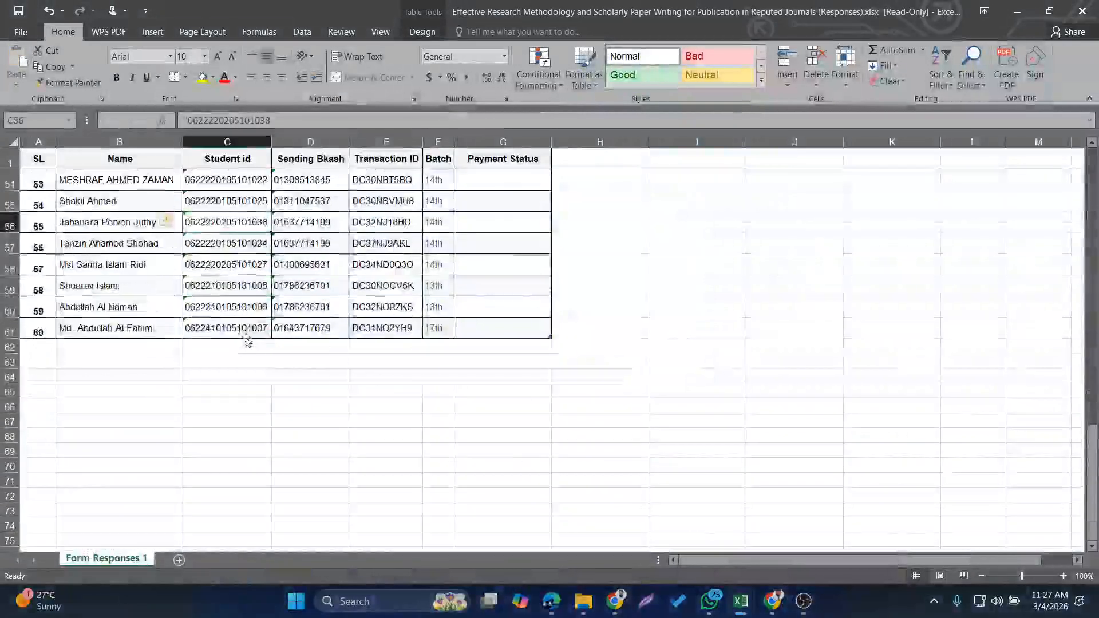
scroll(252, 330, up, 16)
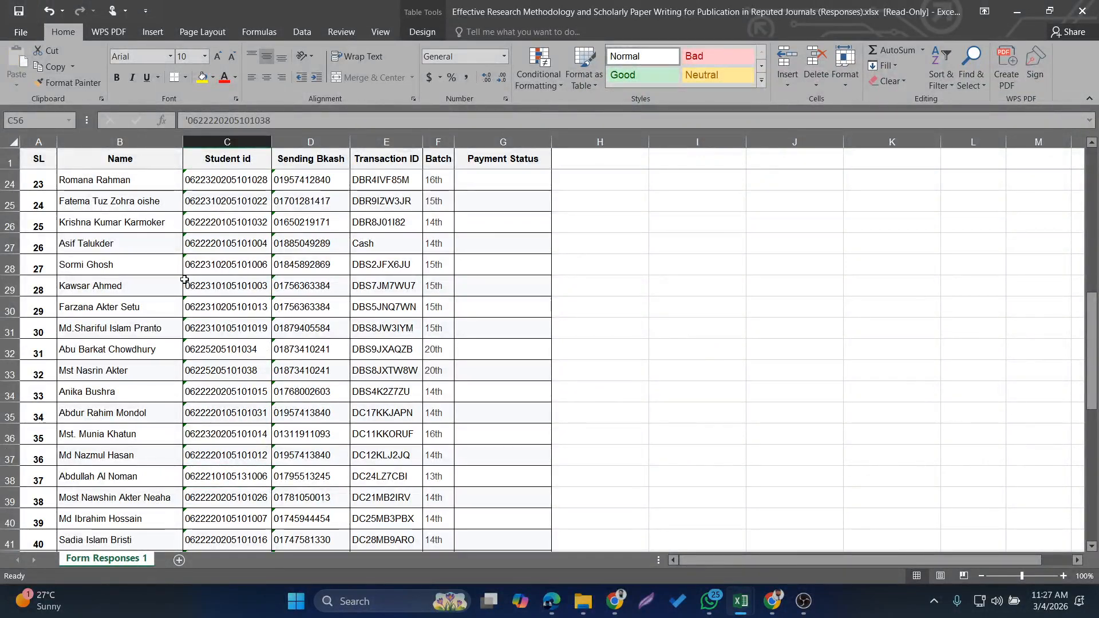
scroll(184, 280, down, 8)
scroll(185, 280, up, 9)
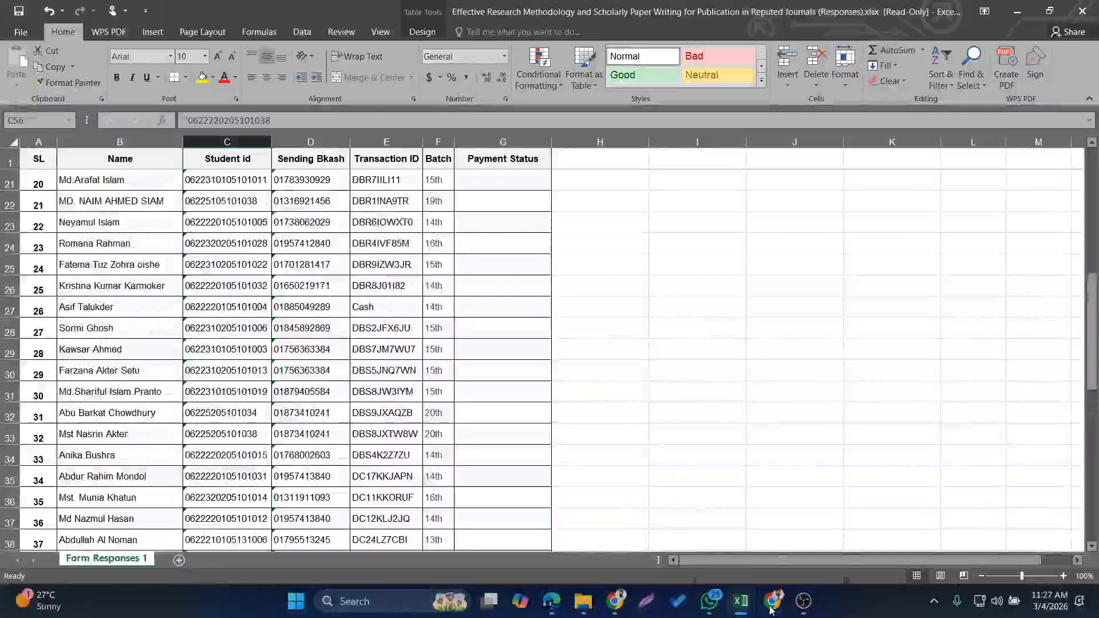
mouse_move(740, 602)
click(907, 518)
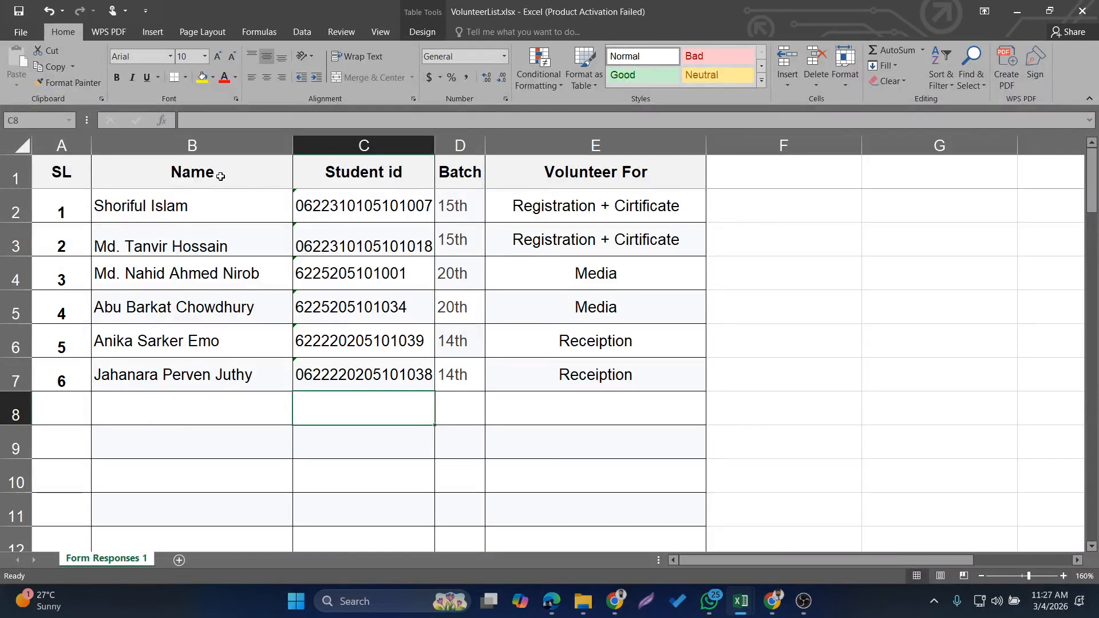
click(161, 182)
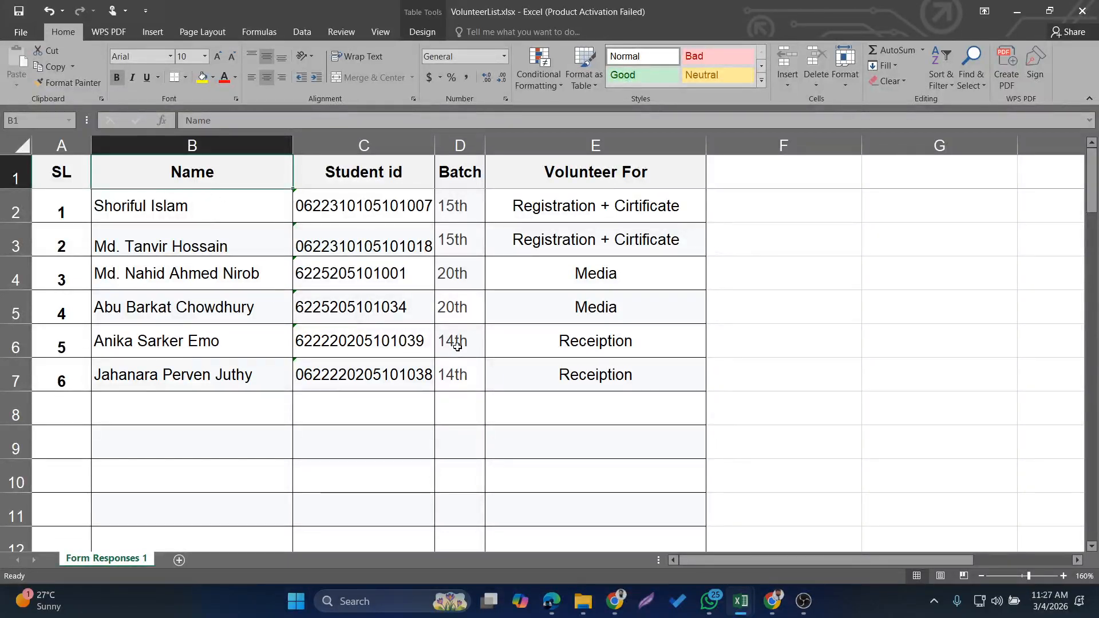
In File Explorer, create a new text document beside 3.jpg, rename it certificate.docx and open it in Word
click(583, 601)
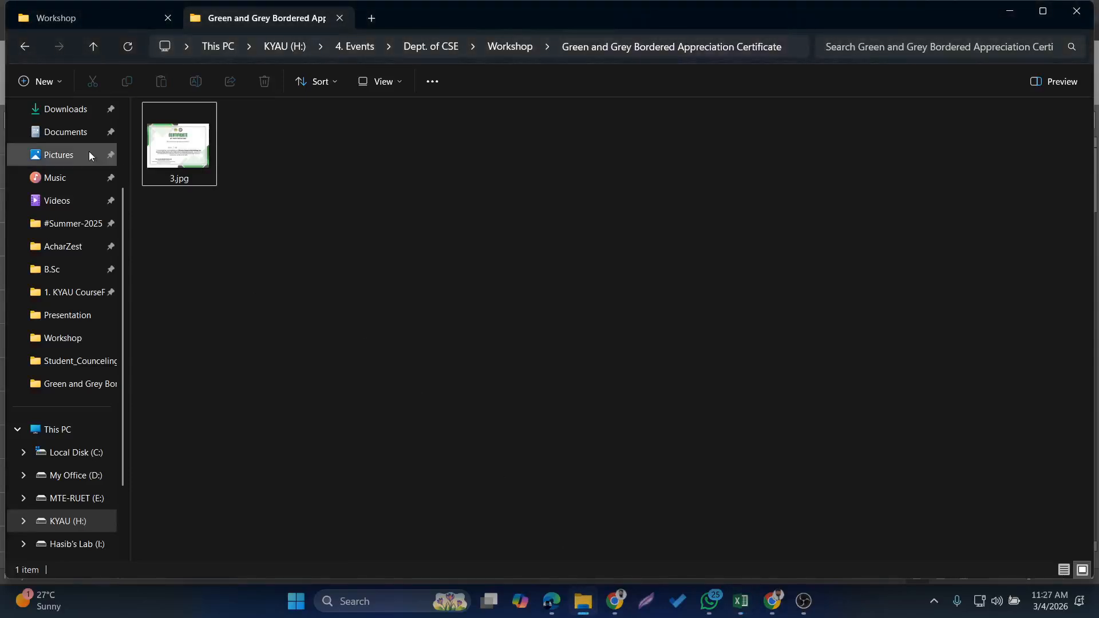
right_click(288, 163)
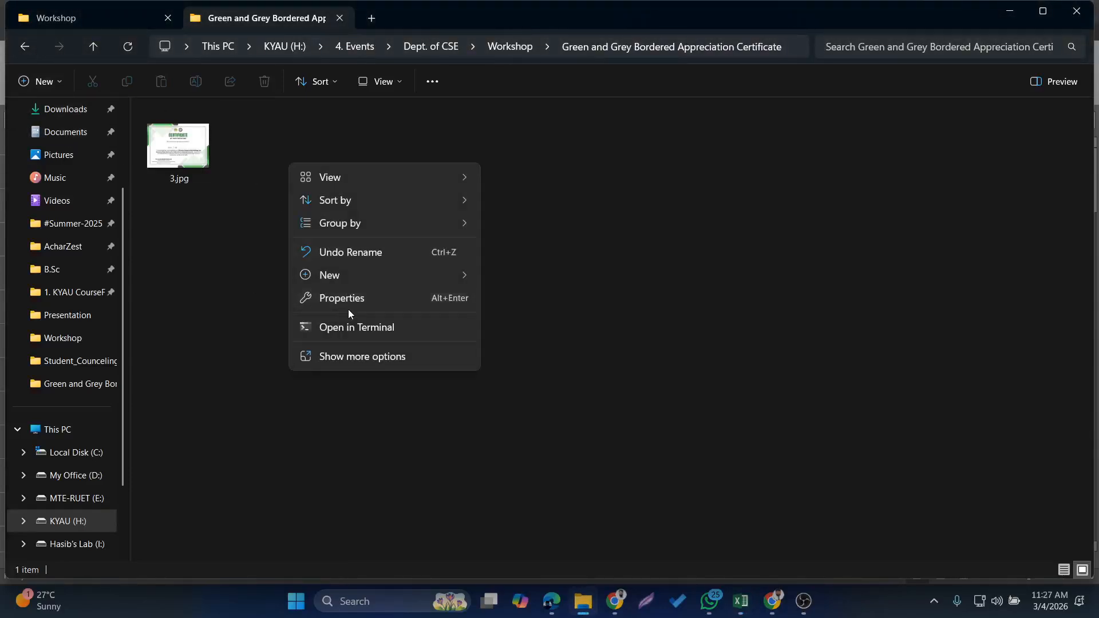
mouse_move(350, 275)
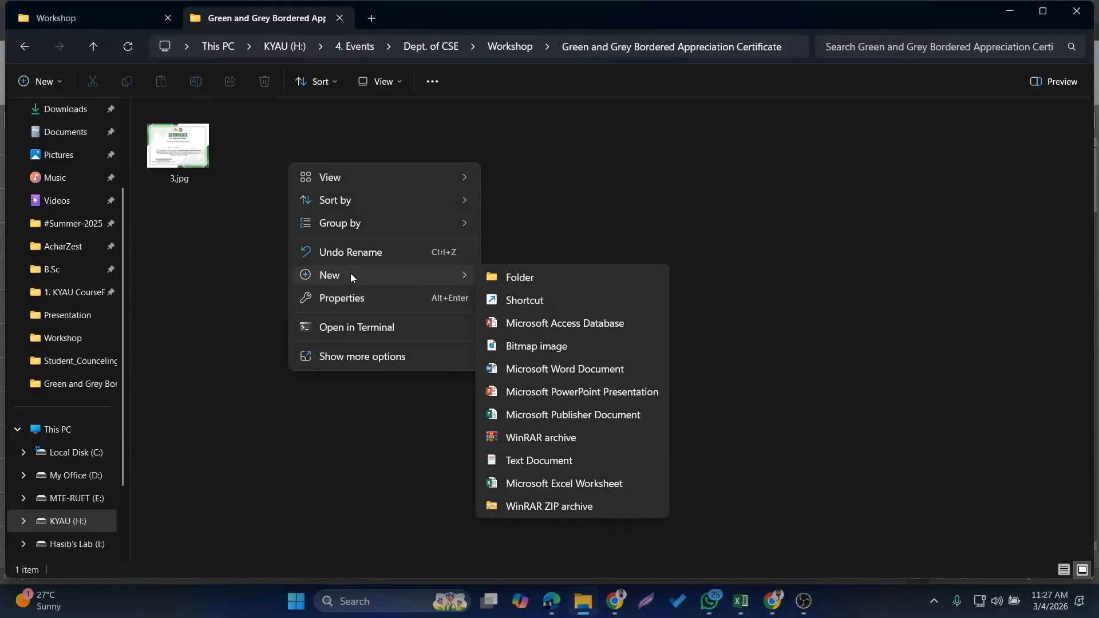
click(530, 462)
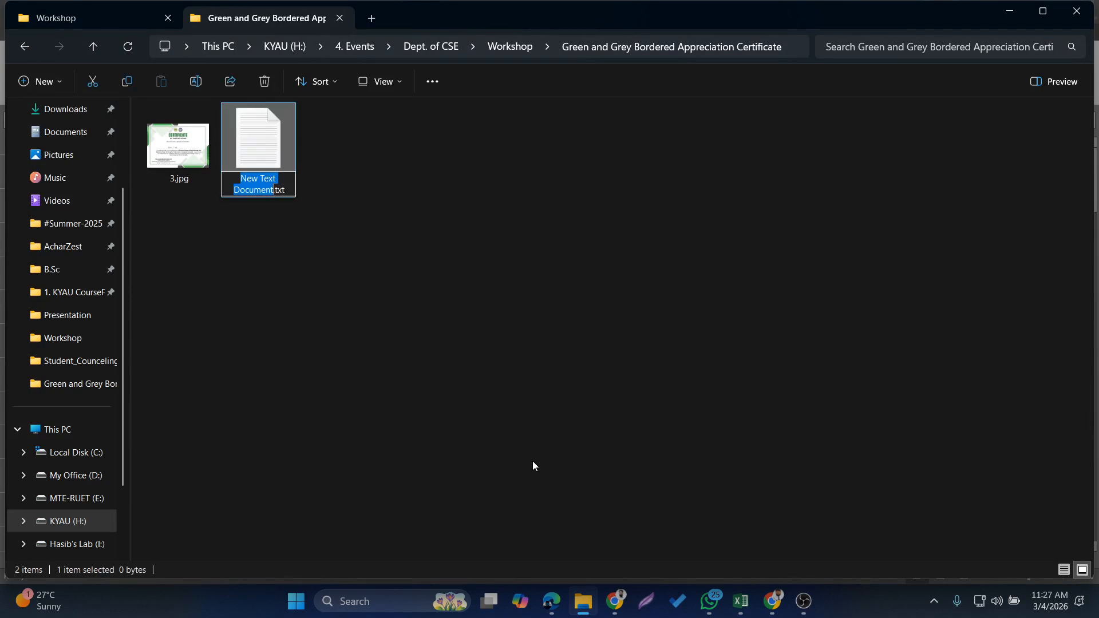
text(certifia)
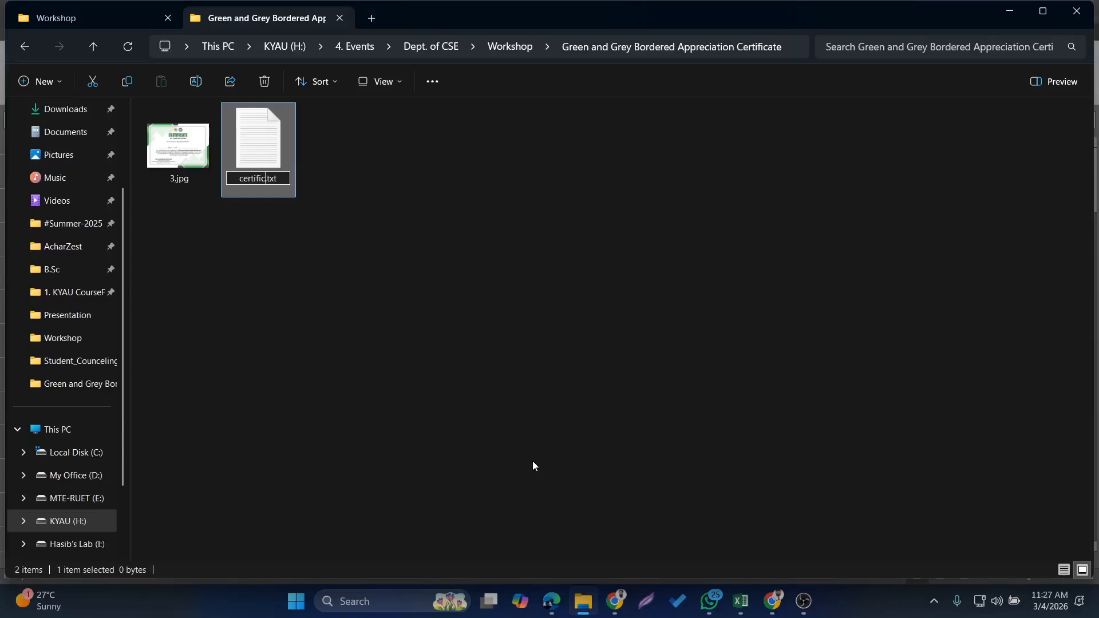
text(ate)
key(BackSpace)
key(BackSpace)
key(BackSpace)
text(docx)
key(Return)
key(Return)
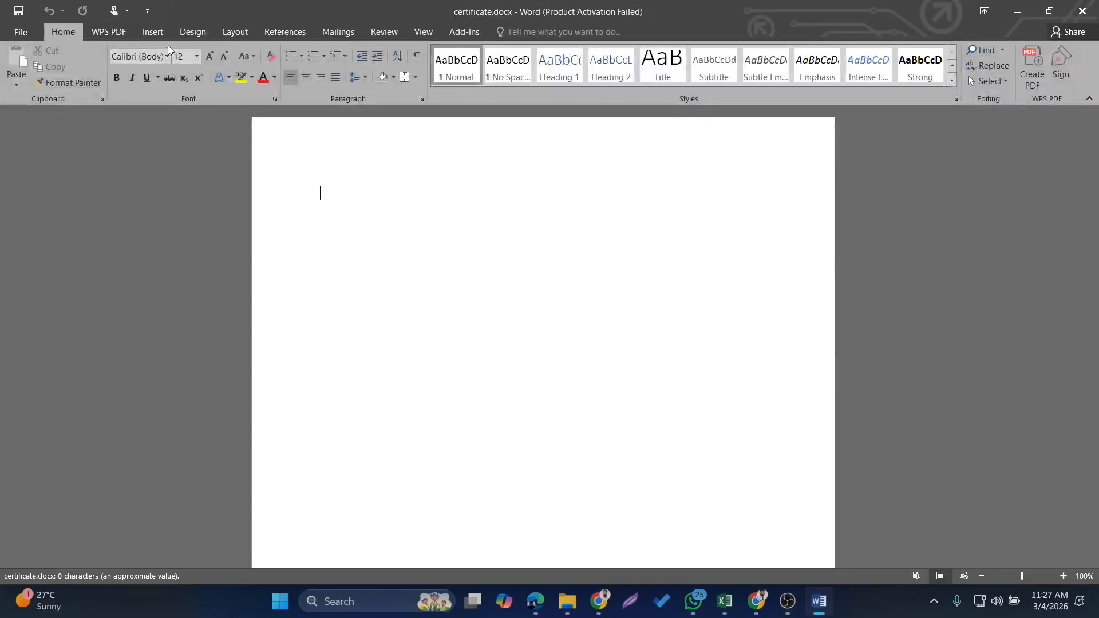
Set the blank document's page to landscape orientation and A4 paper size
click(234, 33)
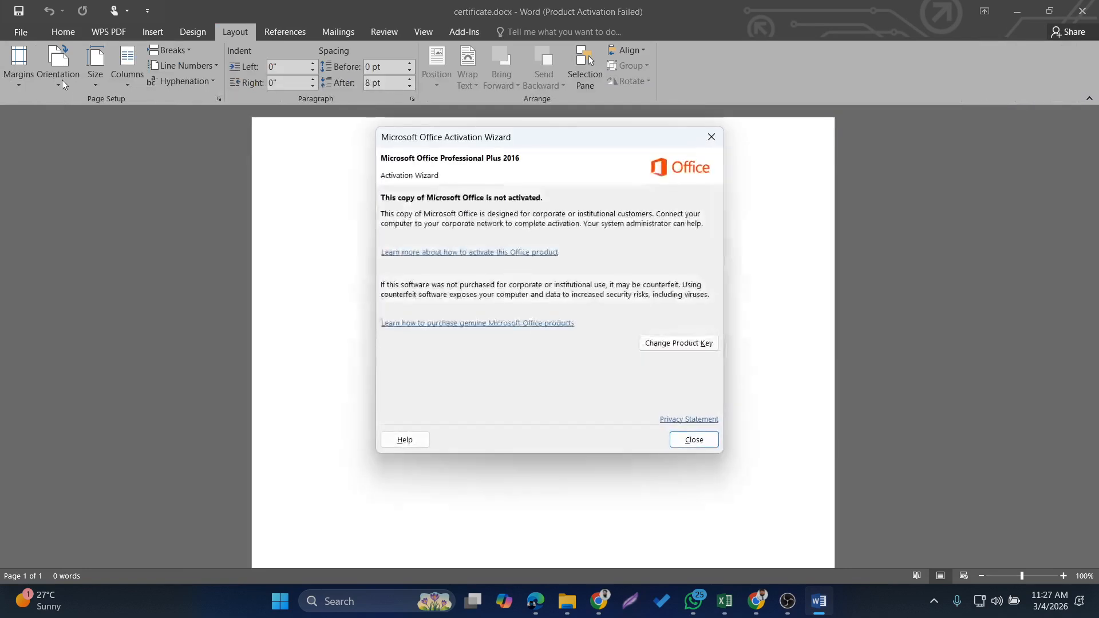
click(711, 137)
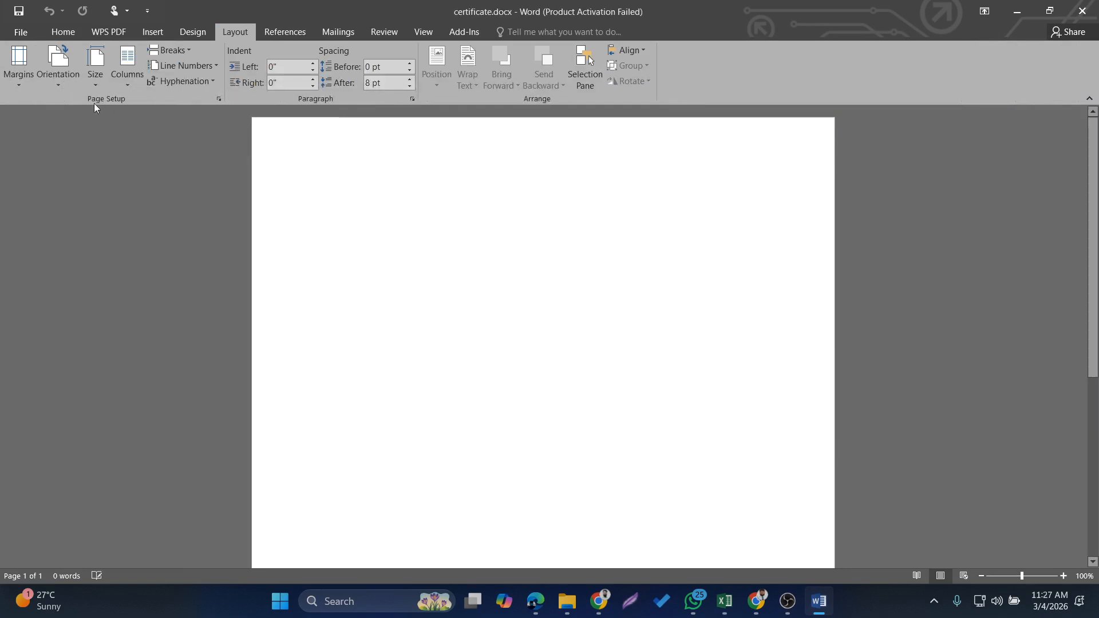
click(63, 80)
click(84, 137)
ctrl+scroll(540, 234, down, 3)
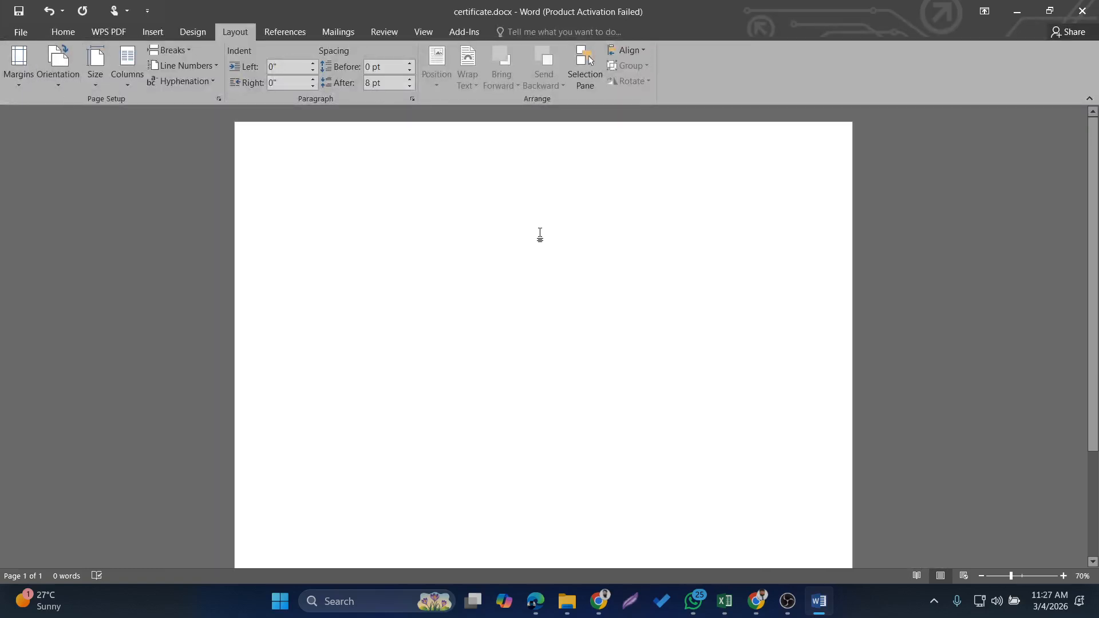
ctrl+scroll(539, 235, down, 1)
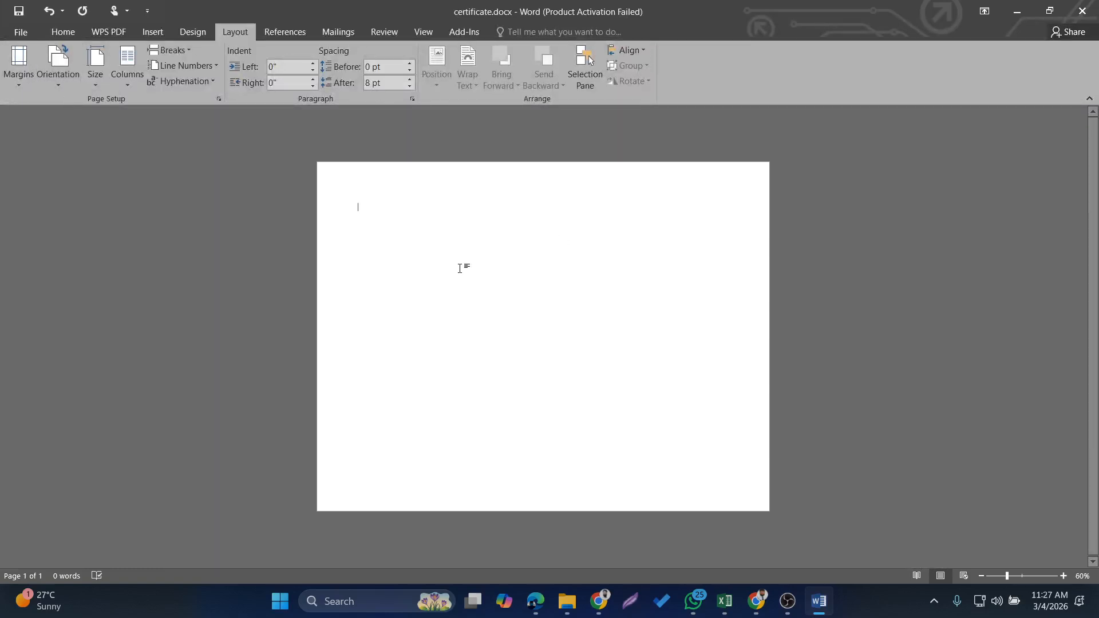
click(96, 77)
click(139, 283)
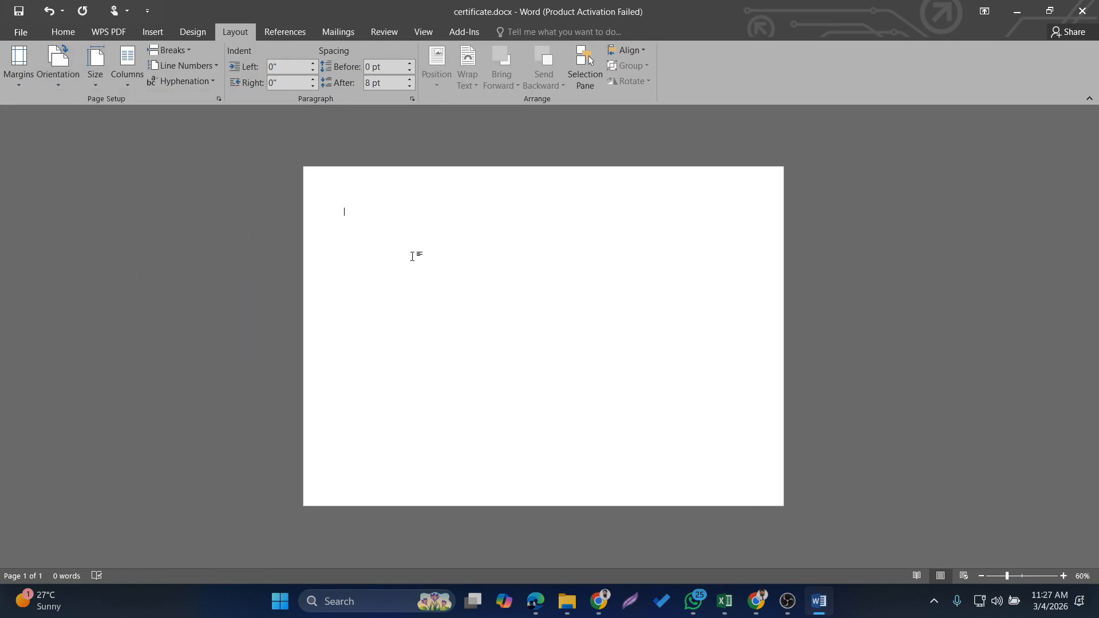
Copy the image 3.jpg from its folder and paste it into certificate.docx
key(alt+Tab)
click(178, 168)
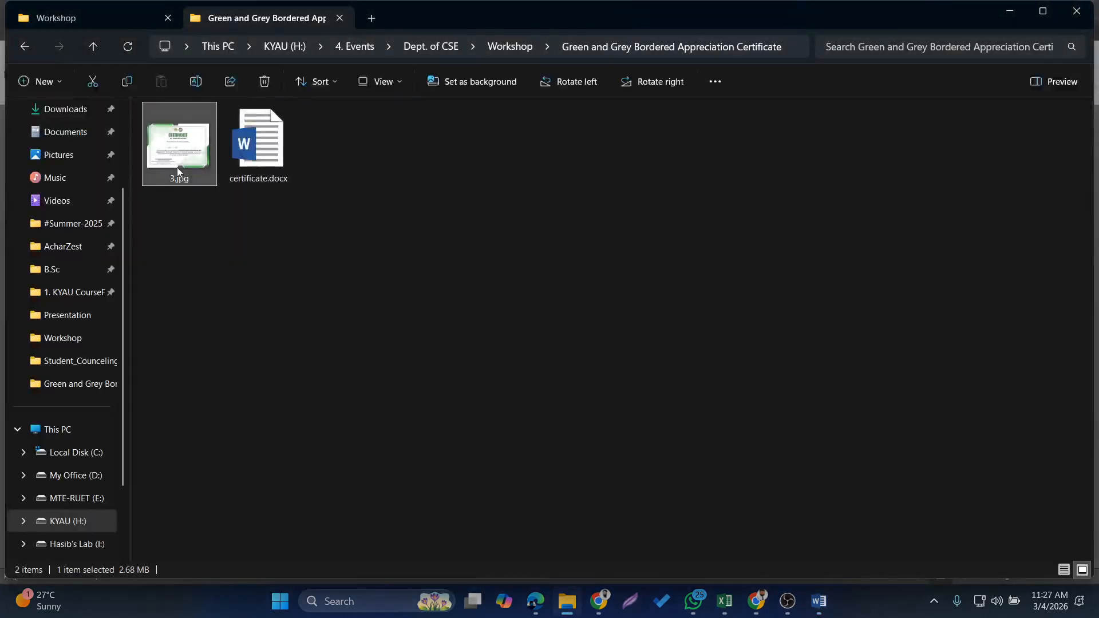
key(ctrl+c)
key(alt+Tab)
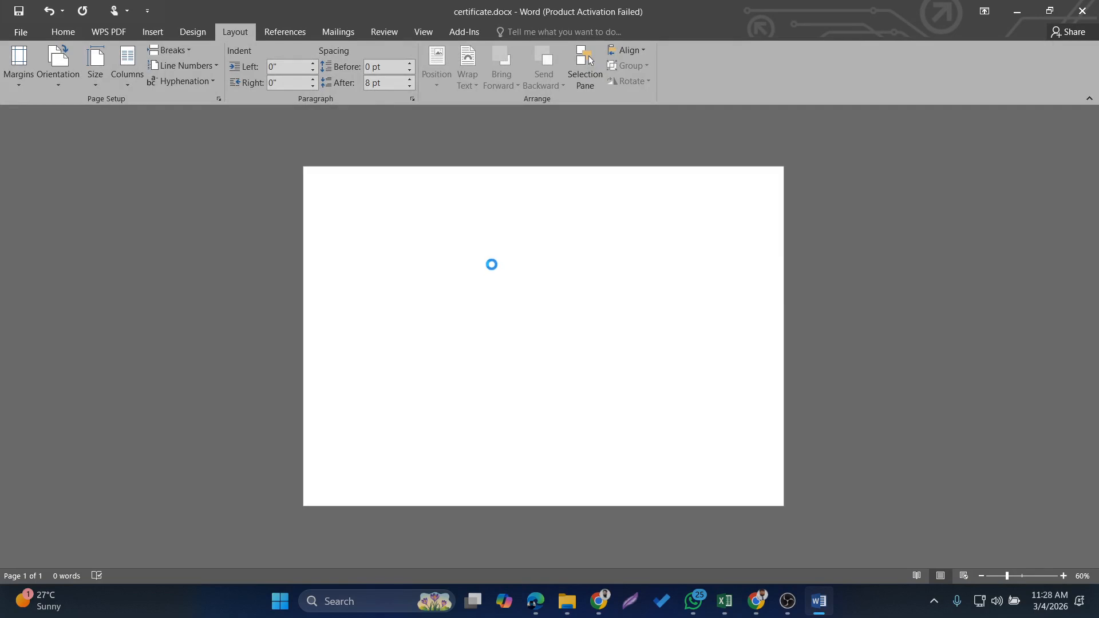
key(ctrl+v)
click(579, 284)
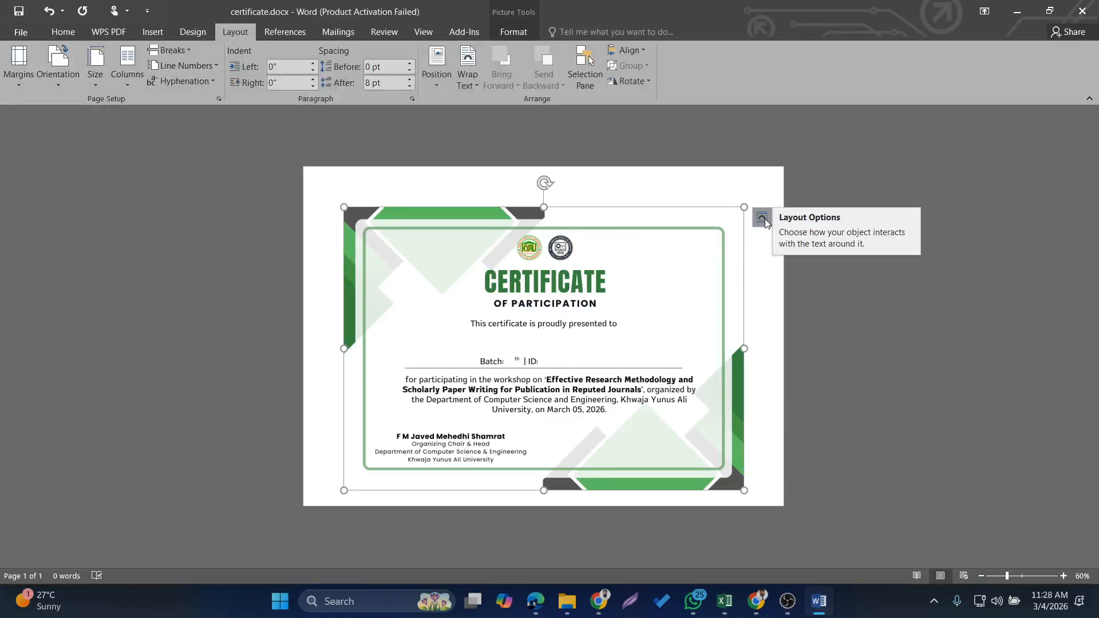
Set the certificate picture's text wrapping to In Front of Text and fit it to cover the whole page
right_click(672, 250)
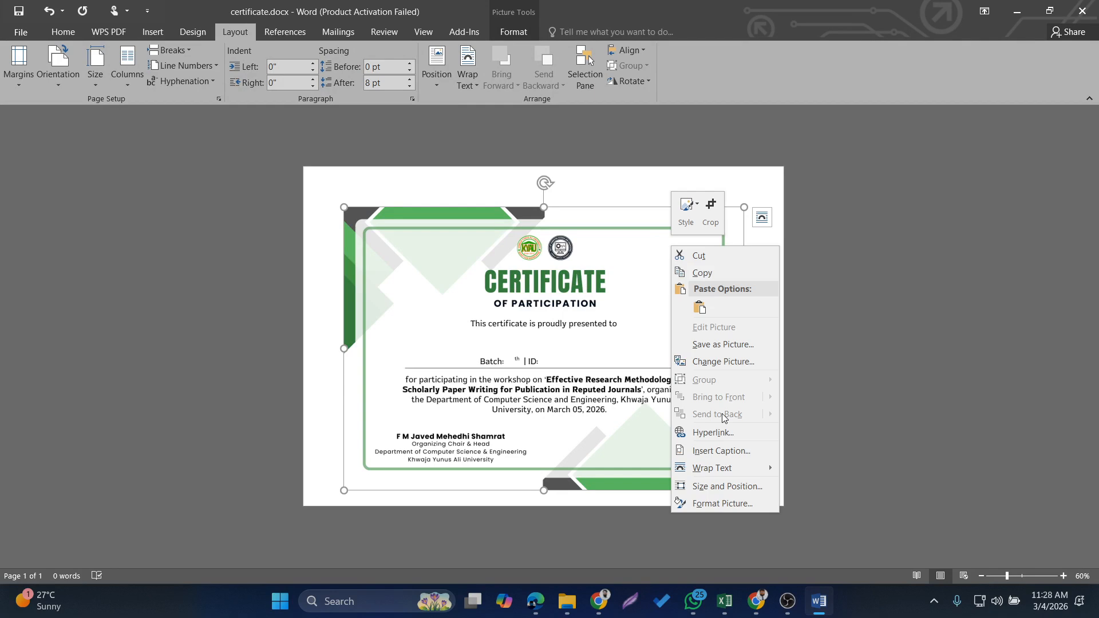
click(761, 218)
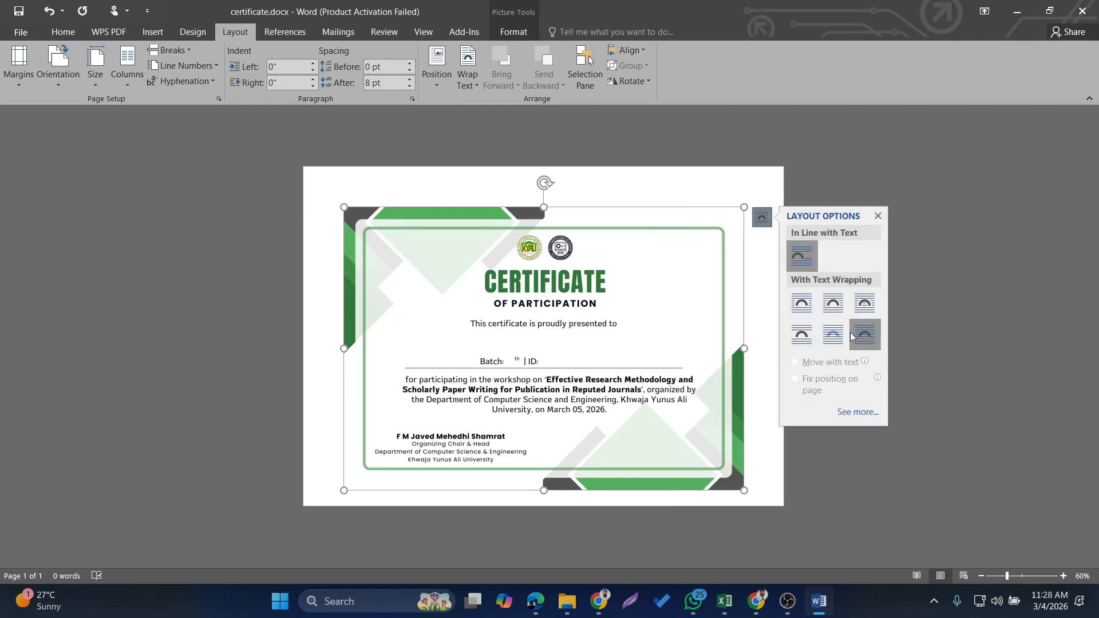
click(851, 336)
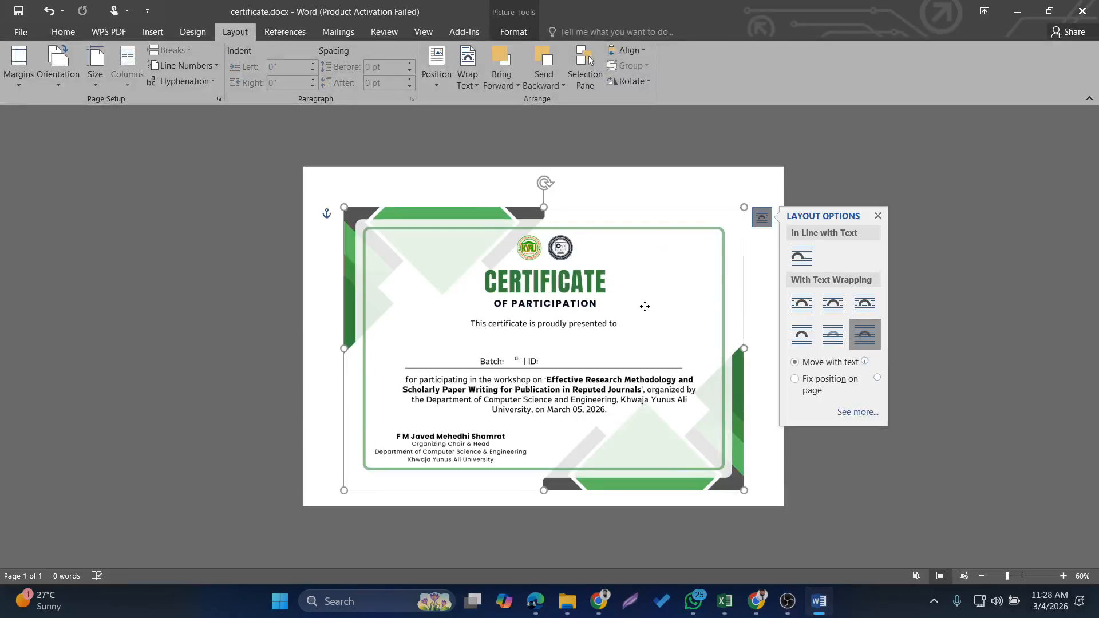
drag(645, 306, 609, 272)
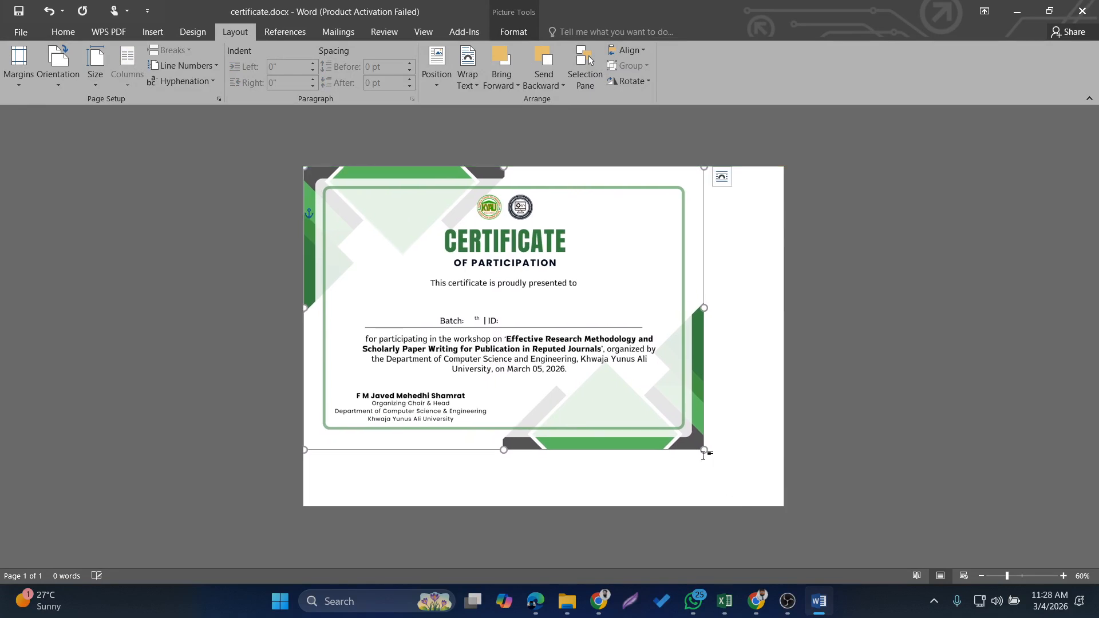
drag(704, 450, 782, 502)
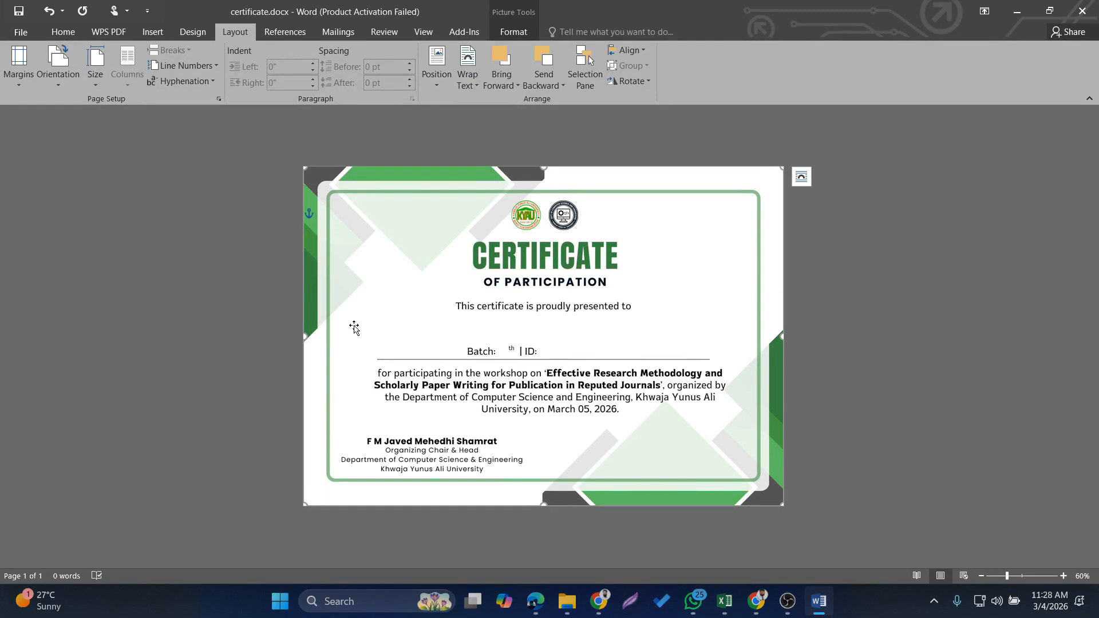
Draw a text box about 10.32" by 0.64" above the Batch and ID line and enter a sample recipient's full name
click(153, 31)
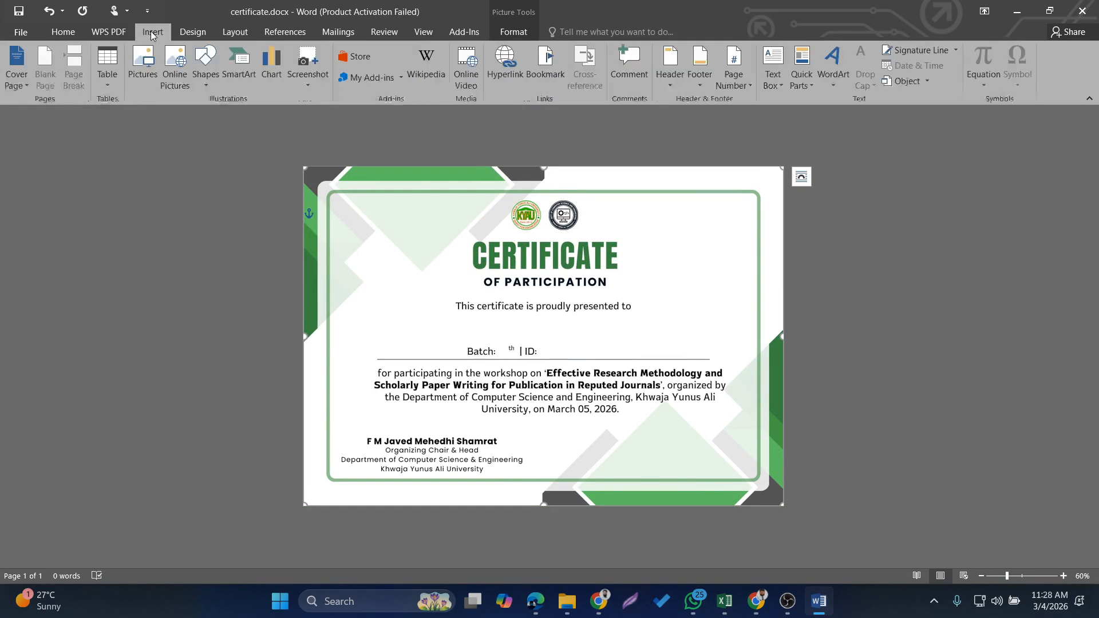
click(205, 65)
click(199, 113)
mouse_move(328, 315)
mouse_down()
mouse_move(377, 331)
mouse_move(756, 341)
mouse_up()
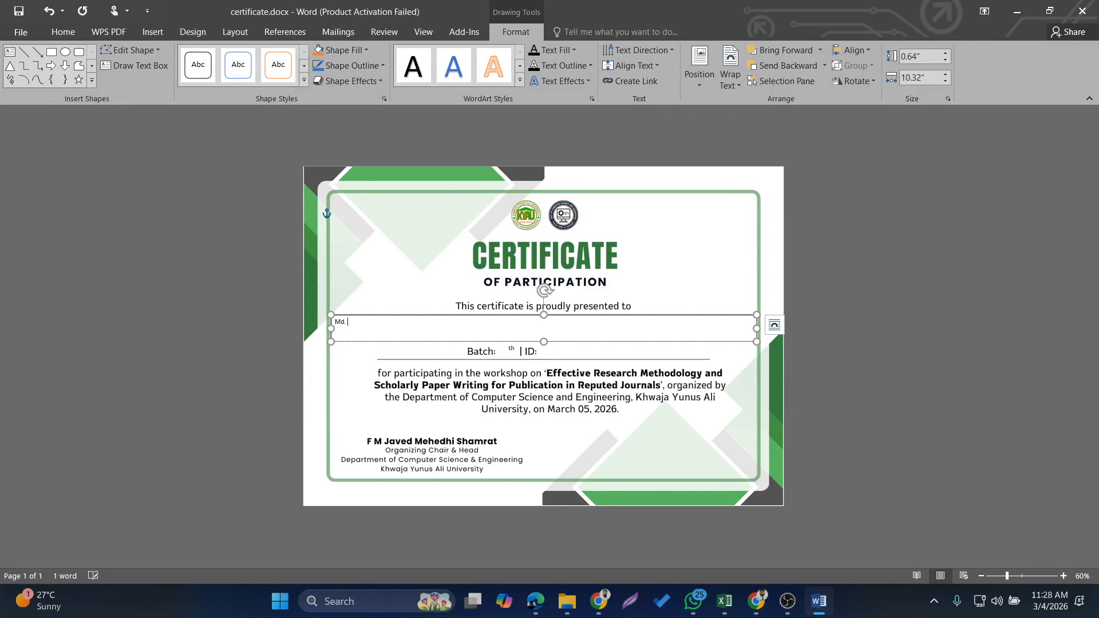
Centre the sample recipient's name in its text box and format it as bold 36 pt Franklin Gothic Demi
key(ctrl+a)
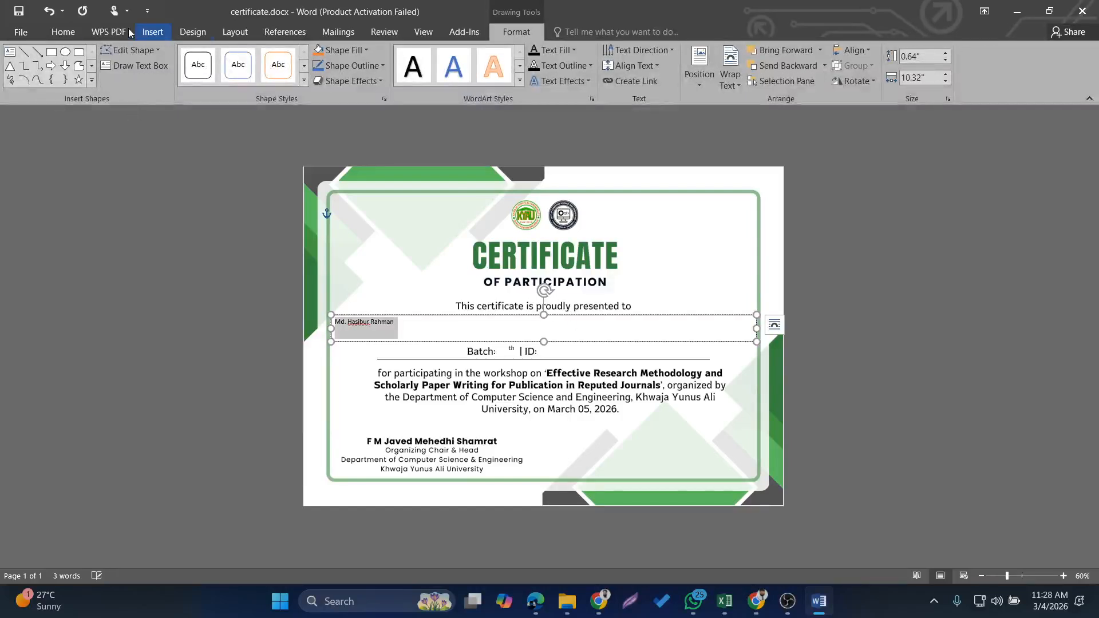
click(63, 31)
click(306, 77)
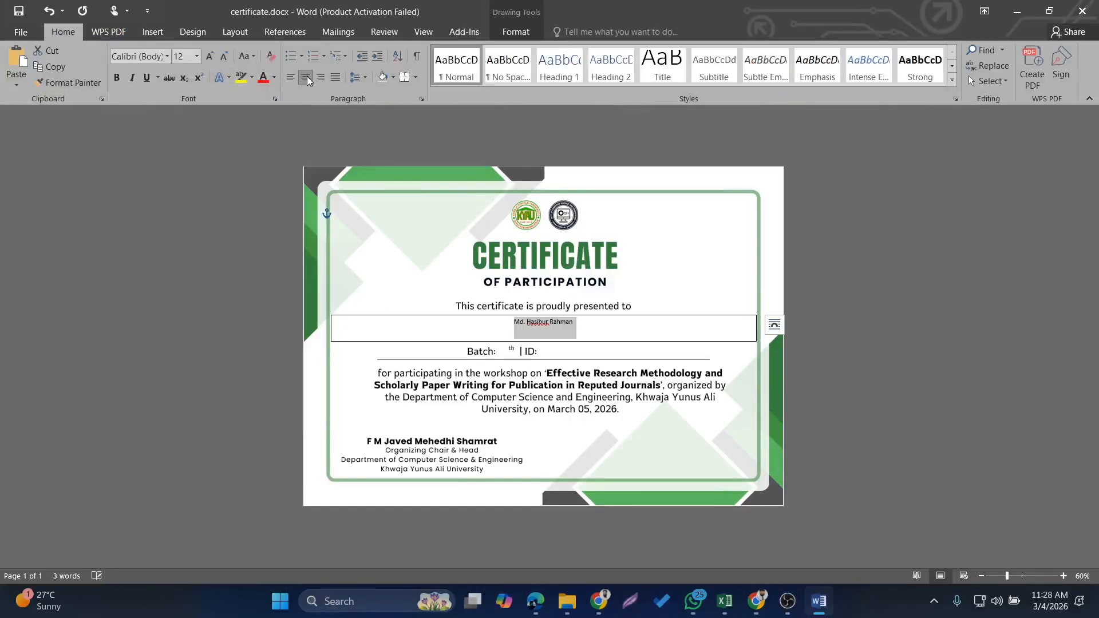
click(197, 56)
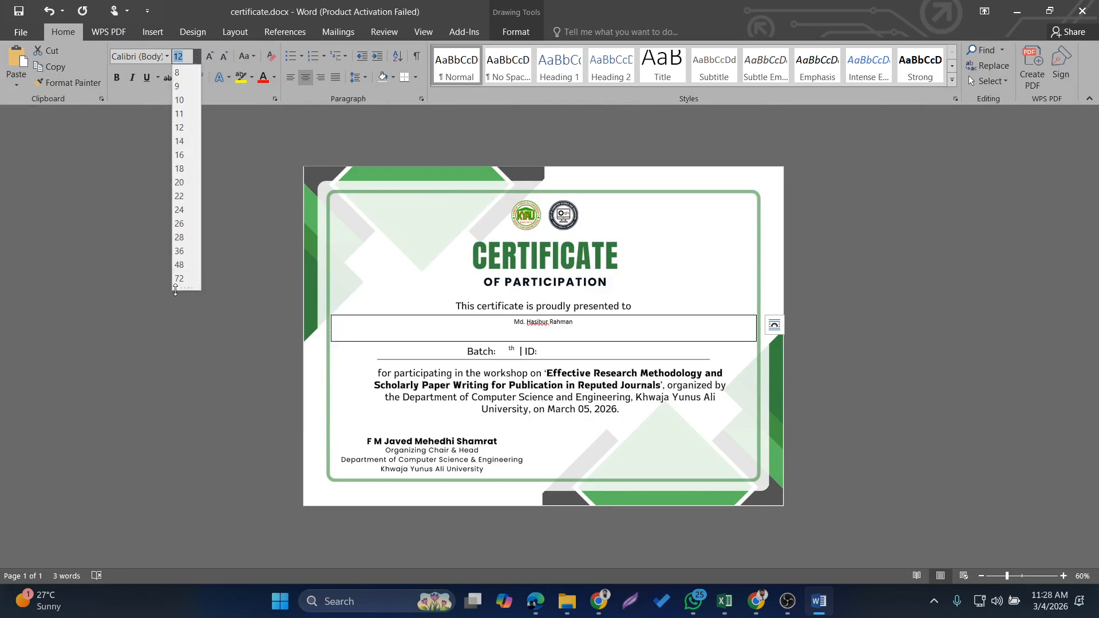
click(181, 251)
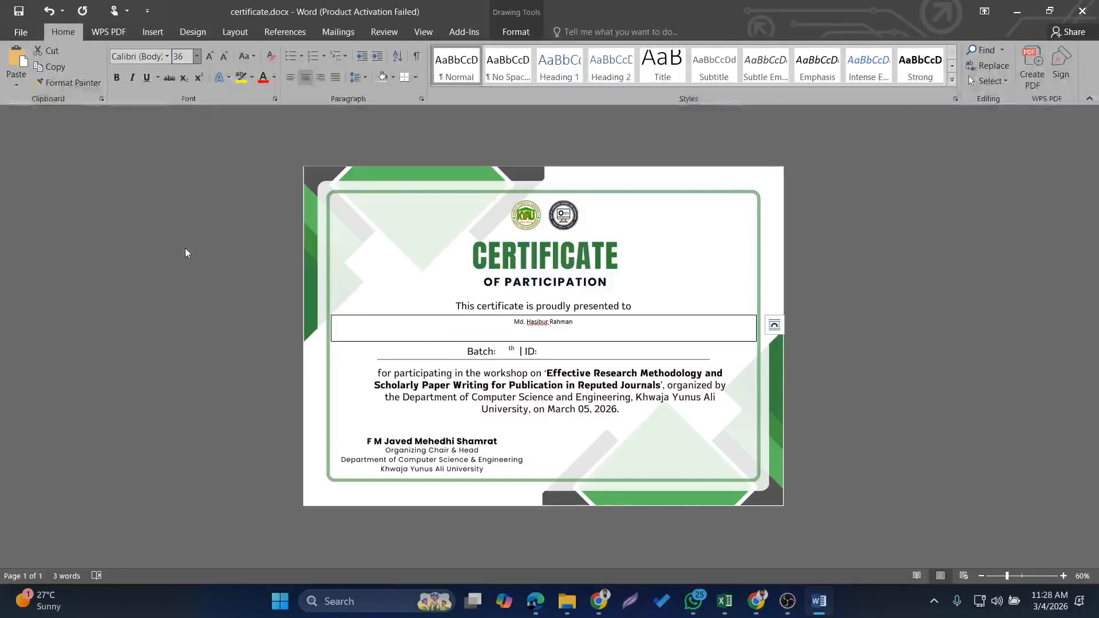
click(120, 77)
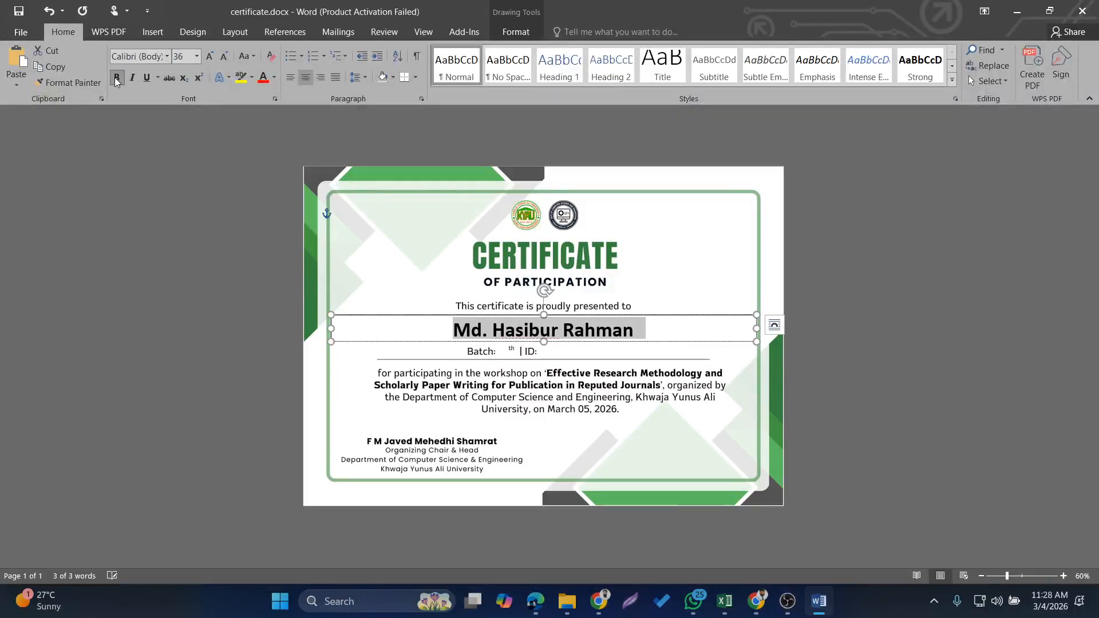
click(168, 57)
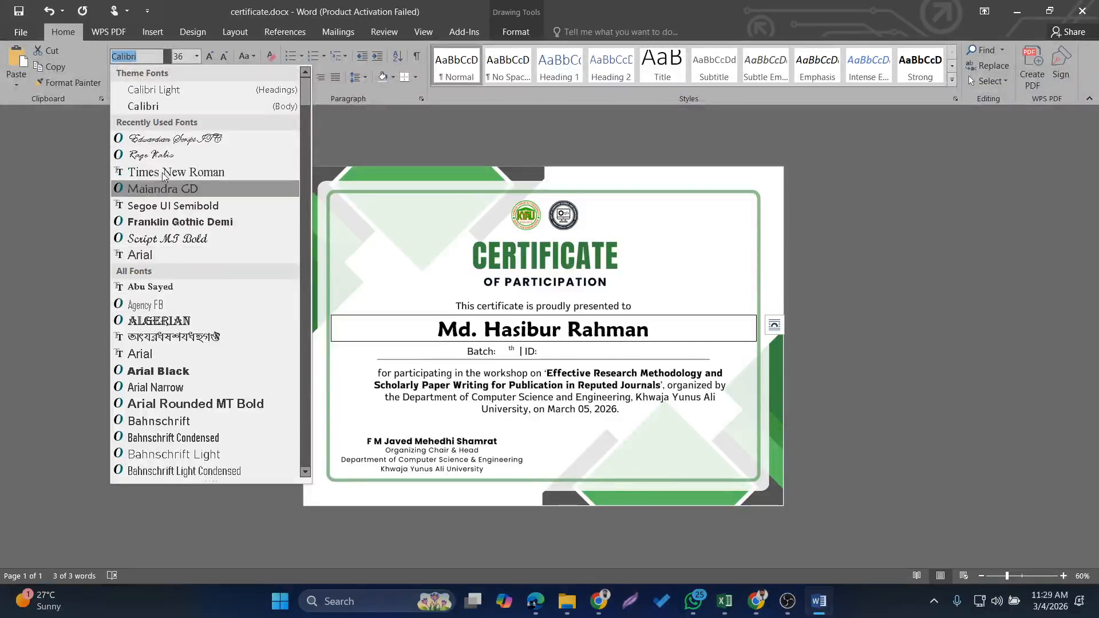
click(166, 221)
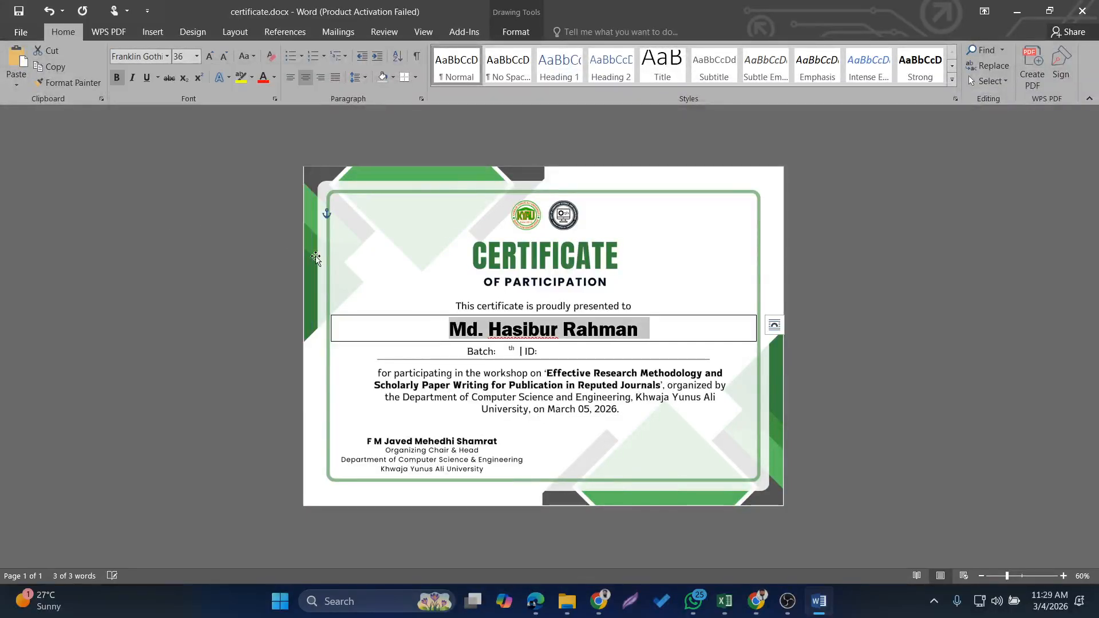
click(316, 258)
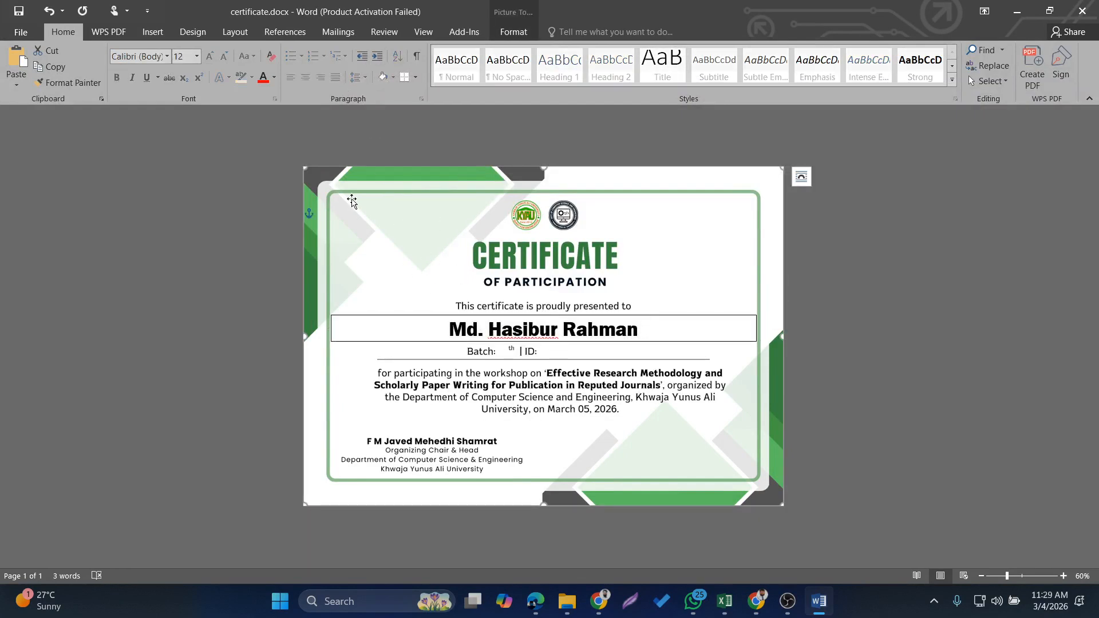
Draw a text box about 0.5" by 0.42" directly after the "Batch:" label and enter 14th
click(152, 32)
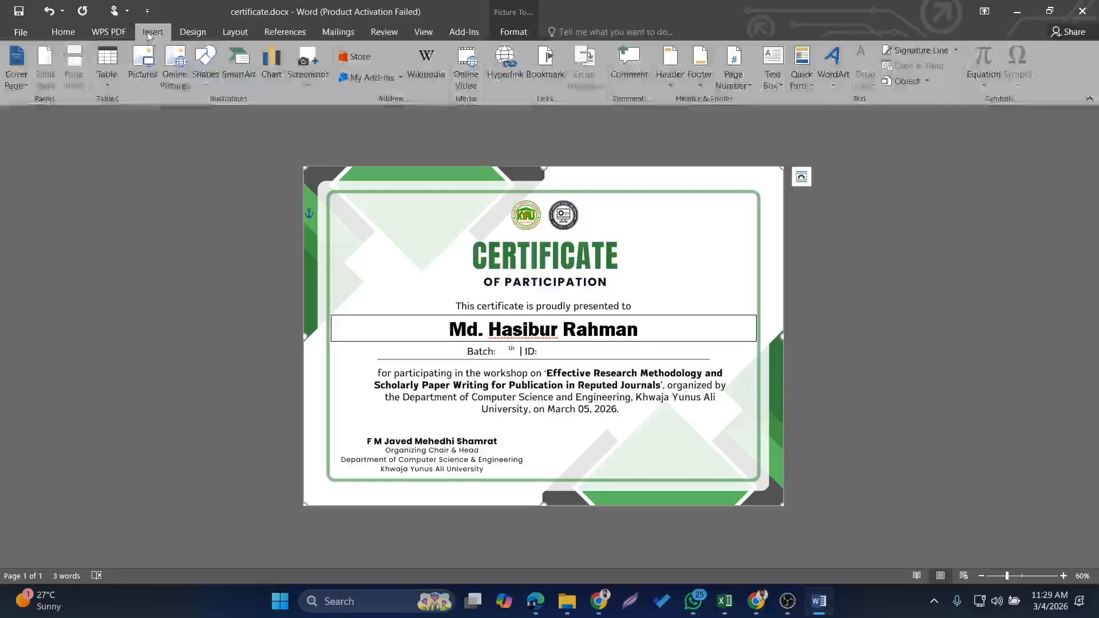
click(205, 63)
click(212, 115)
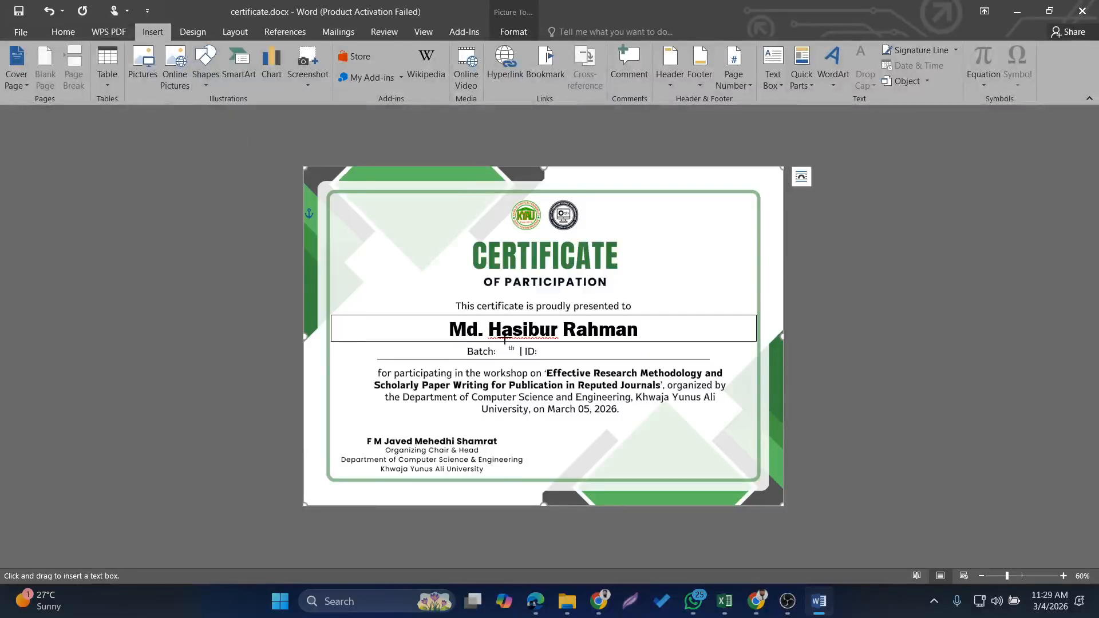
drag(499, 344, 519, 358)
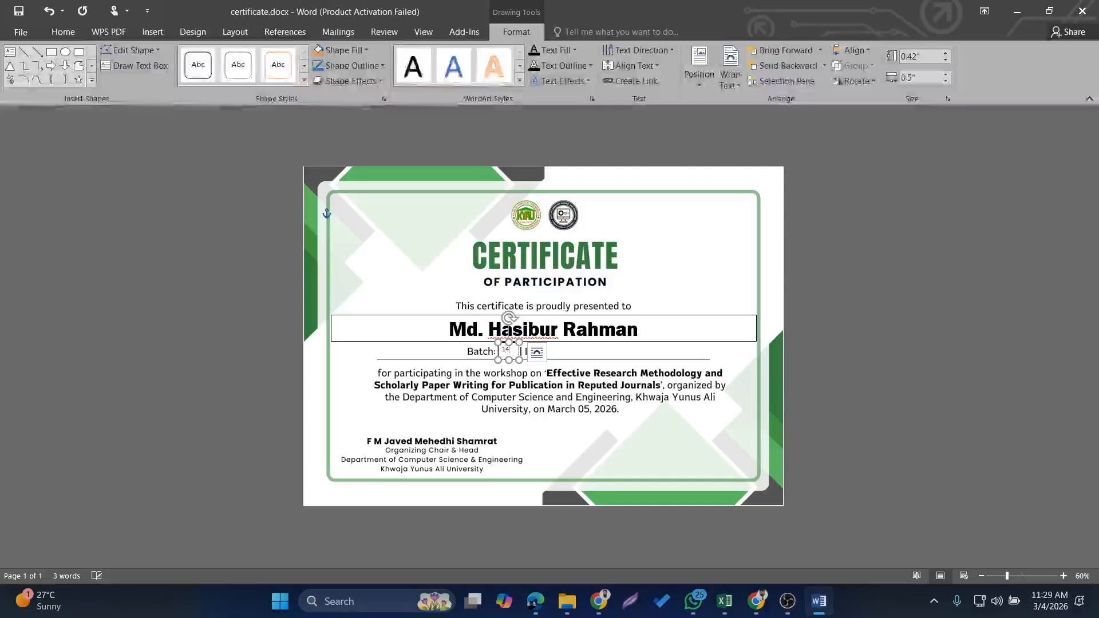
text(14th)
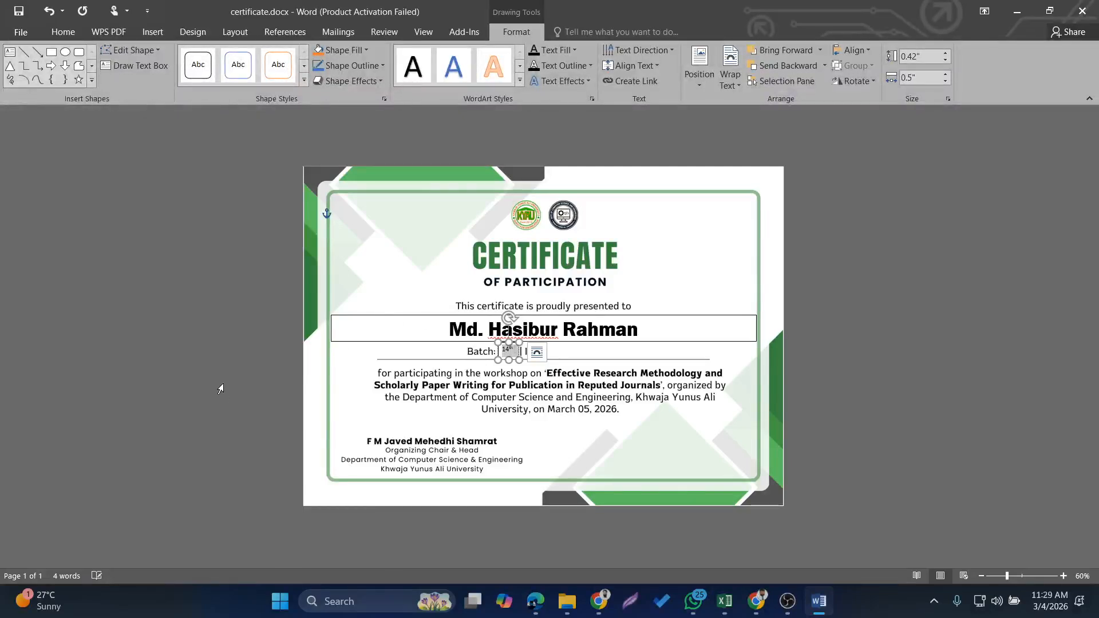
Set the font size of all text in the batch text box to 18
key(ctrl+a)
click(63, 32)
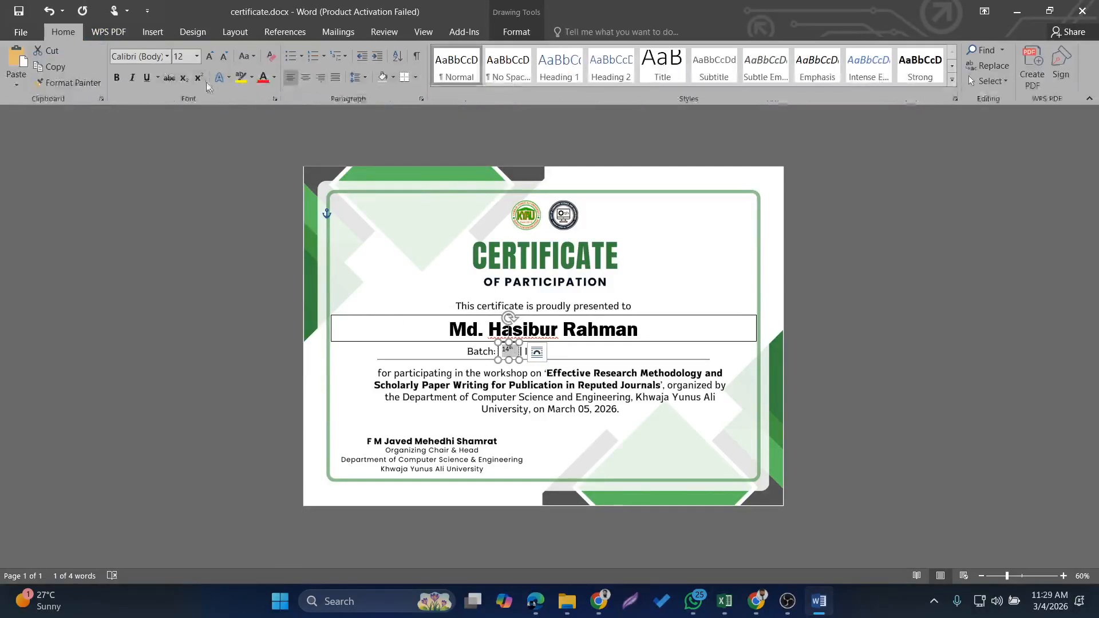
click(166, 56)
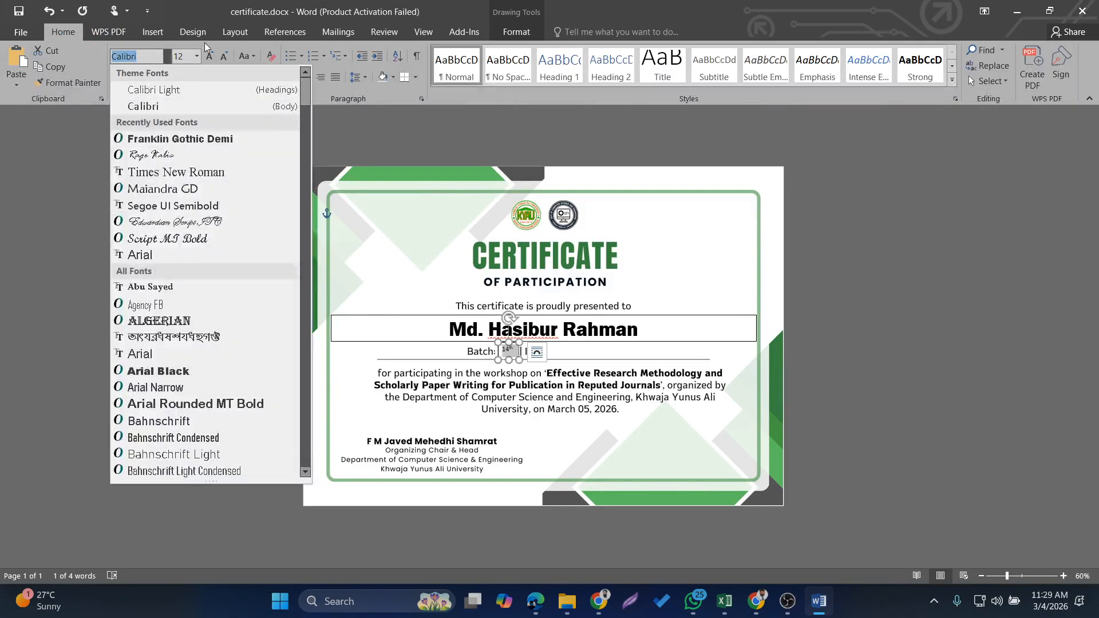
click(195, 57)
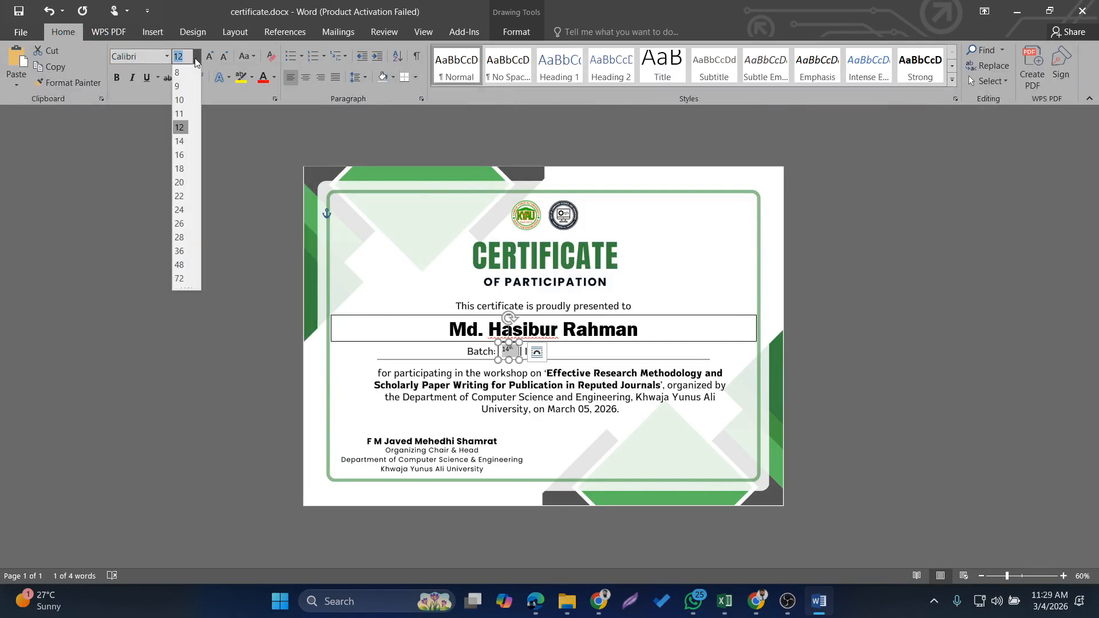
click(181, 170)
Widen the batch text box slightly so that the whole batch value fits on one line
click(620, 340)
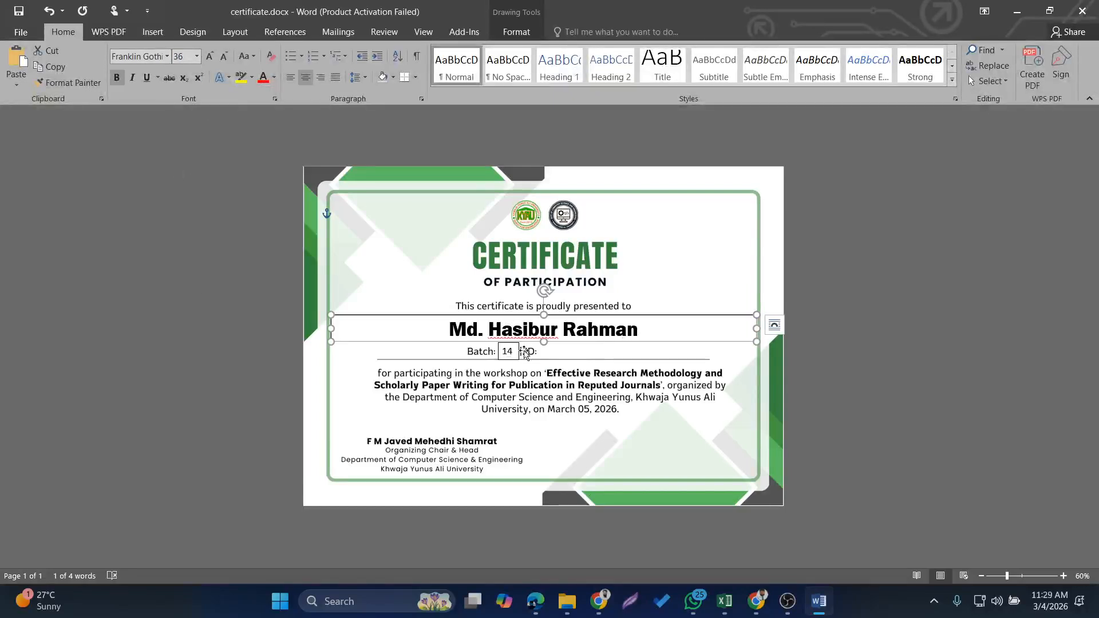
click(513, 350)
click(534, 351)
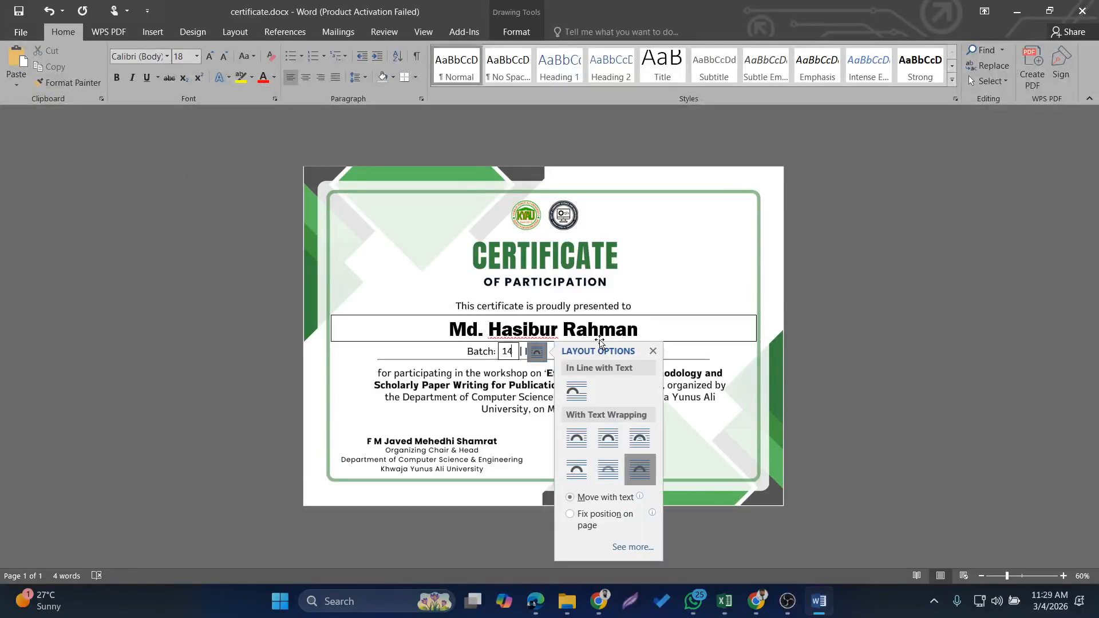
click(627, 305)
click(505, 343)
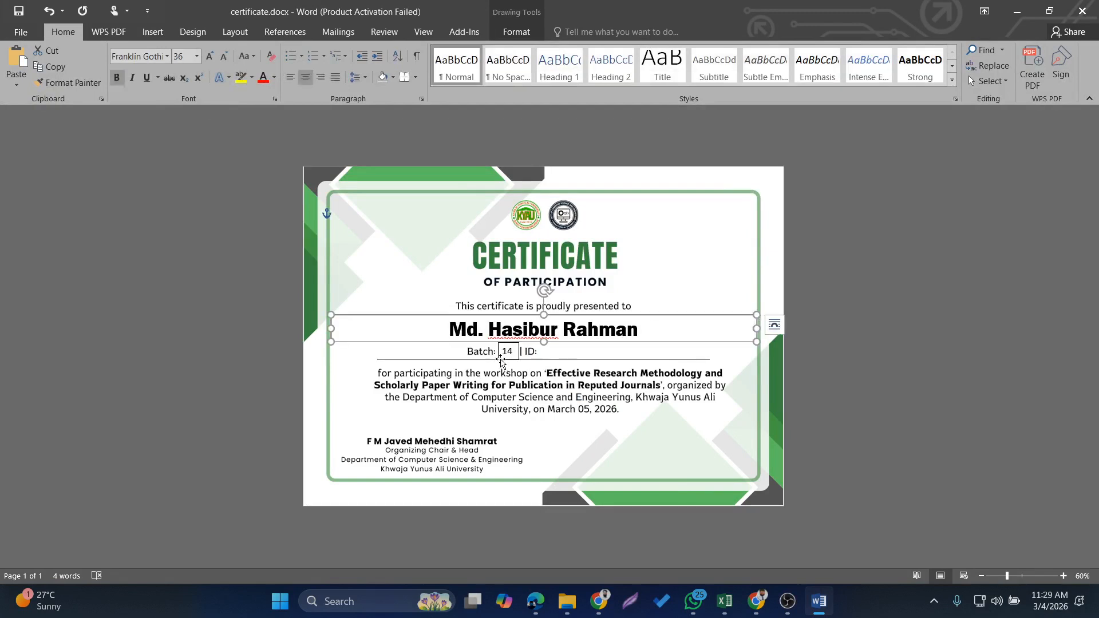
click(513, 351)
drag(518, 359, 525, 359)
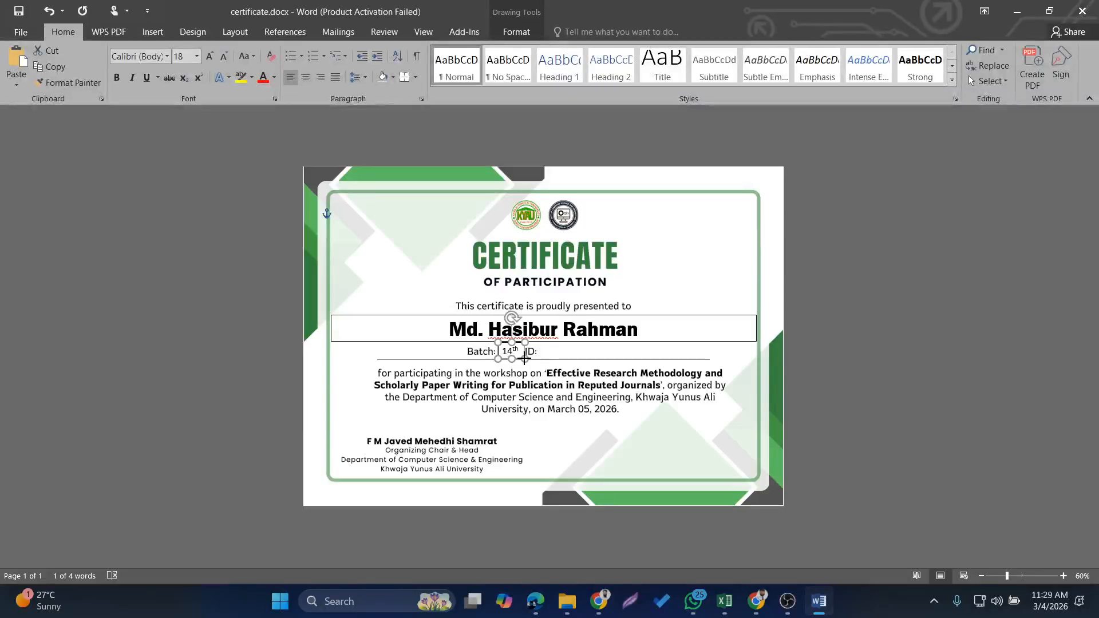
Retype the batch value as plain 14th without superscript and widen its text box to fit
triple_click(515, 348)
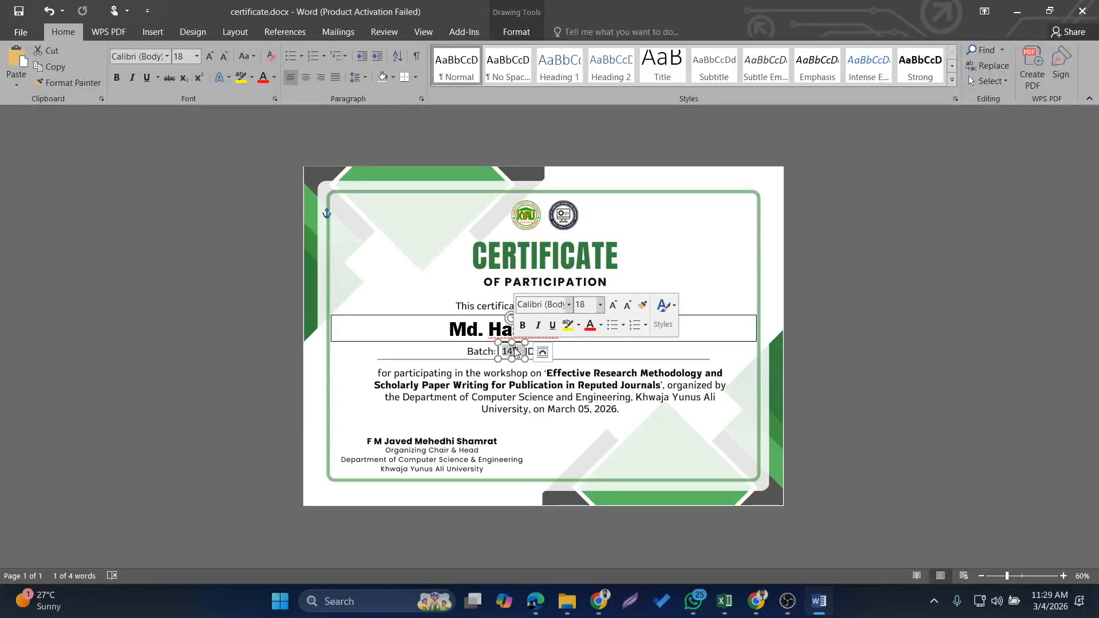
text(14)
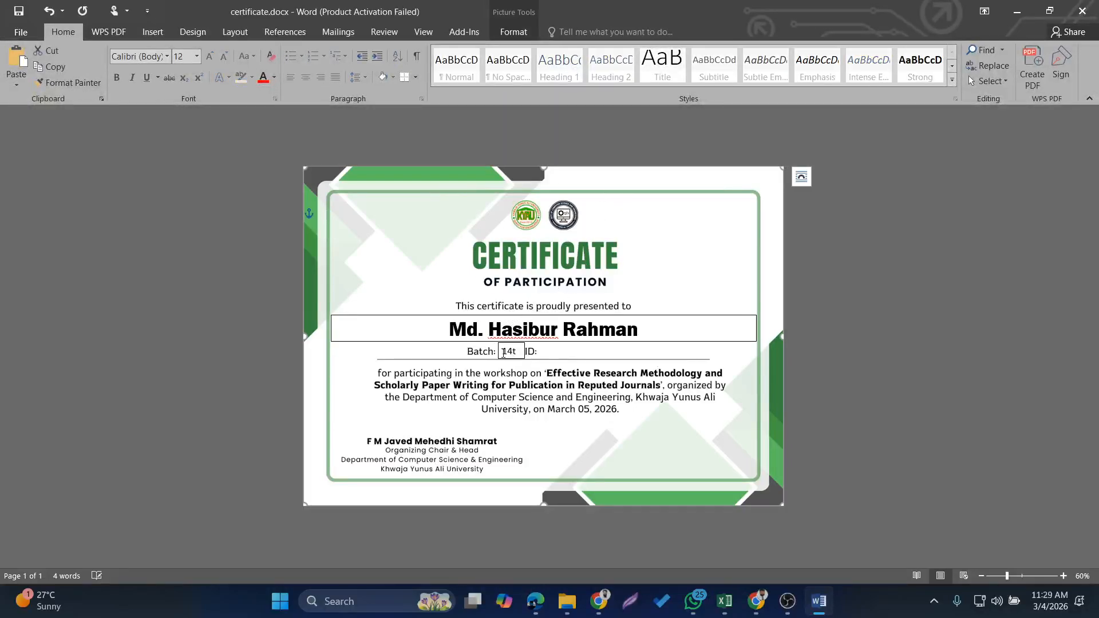
drag(531, 359, 529, 360)
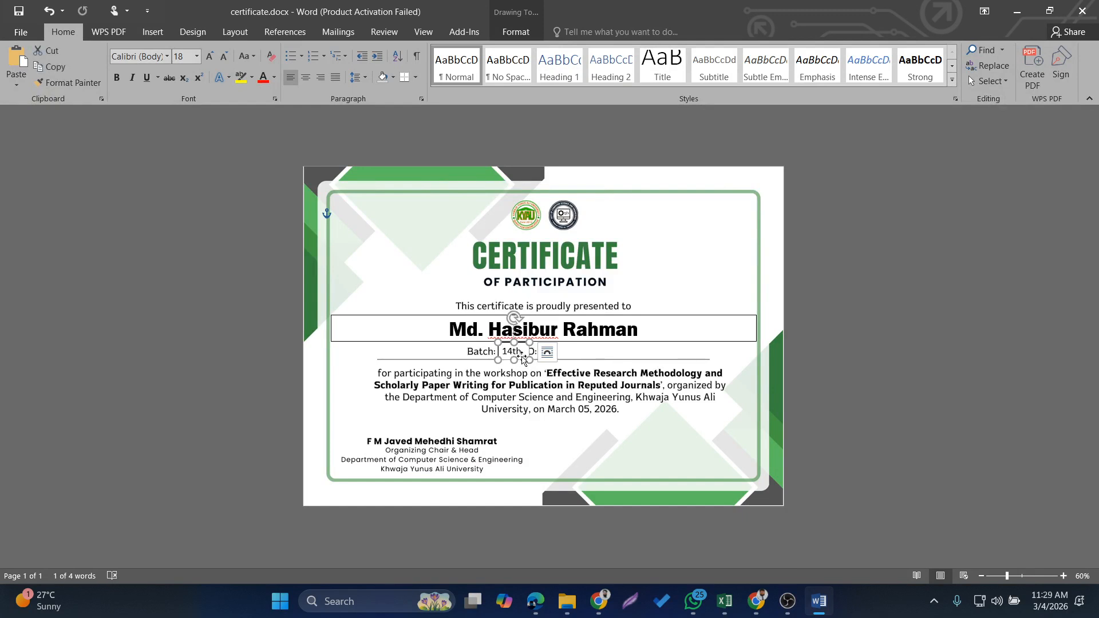
click(615, 329)
Duplicate the batch text box beside the "ID:" label and replace the copy's text with a sample participant ID number
click(504, 351)
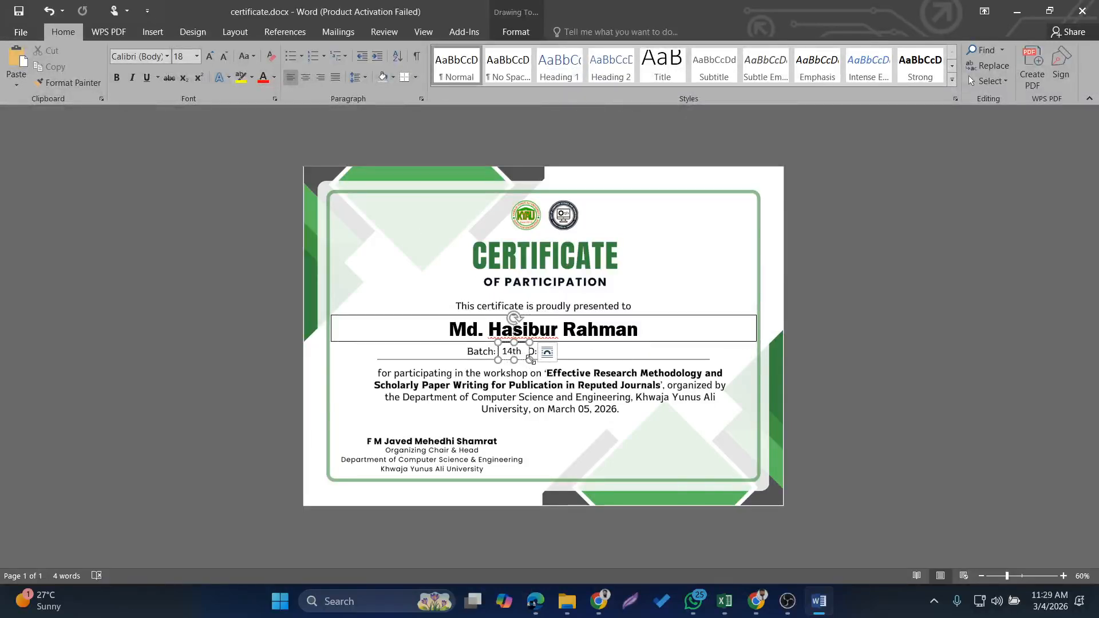
drag(531, 360, 561, 355)
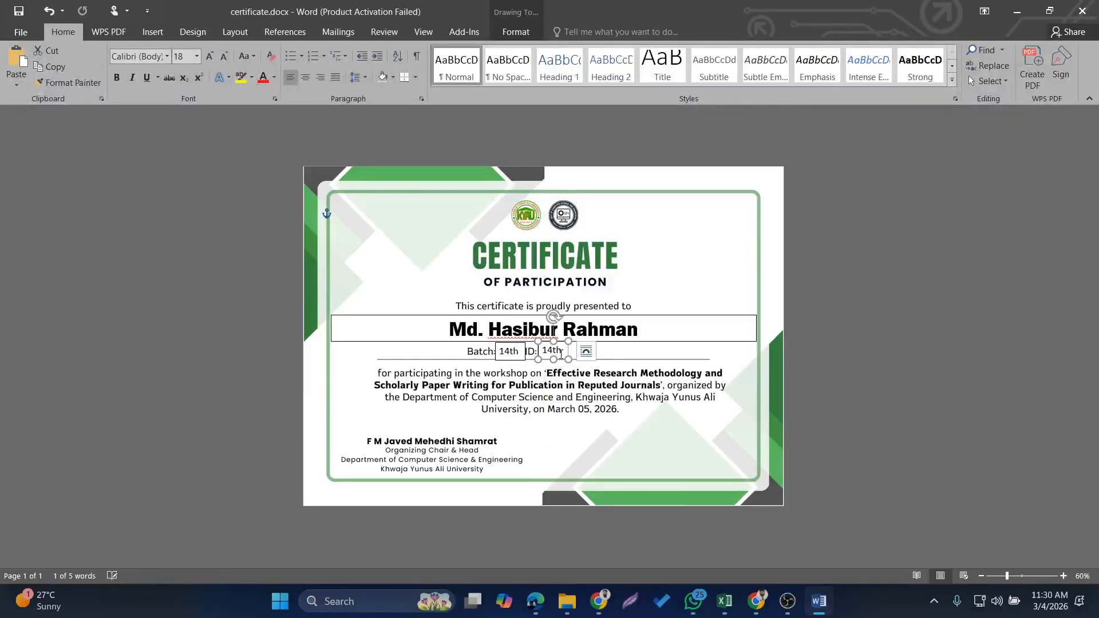
double_click(561, 353)
text(8739)
click(638, 353)
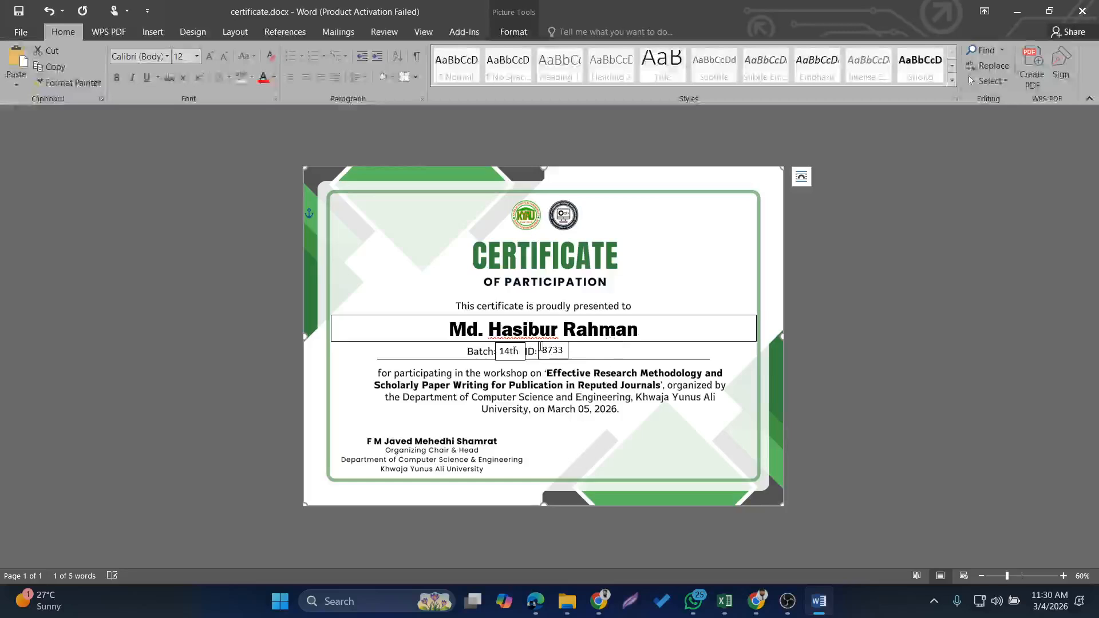
Remove the outline from the recipient name text box
right_click(409, 344)
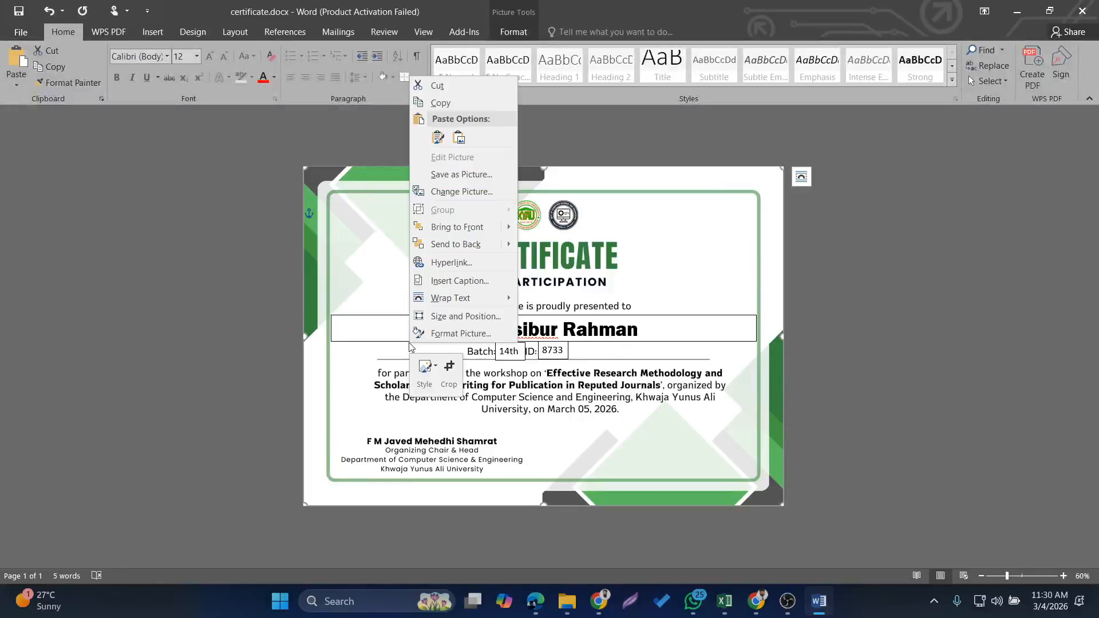
click(379, 325)
click(376, 325)
click(438, 315)
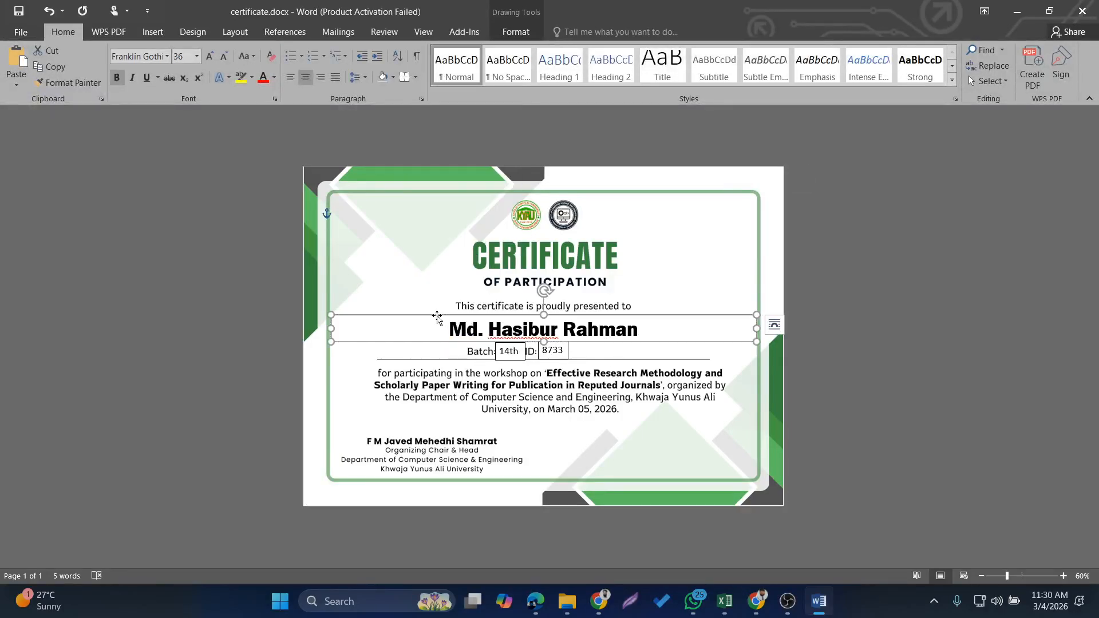
right_click(437, 316)
click(518, 341)
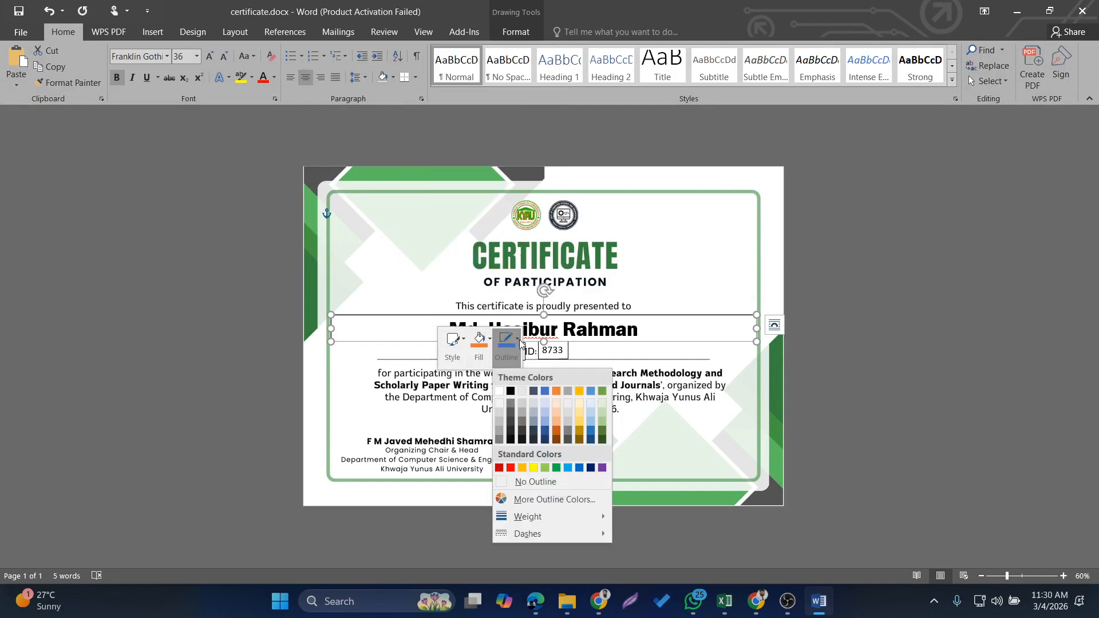
click(525, 481)
Remove the outlines from the ID and batch text boxes and deselect them
click(546, 359)
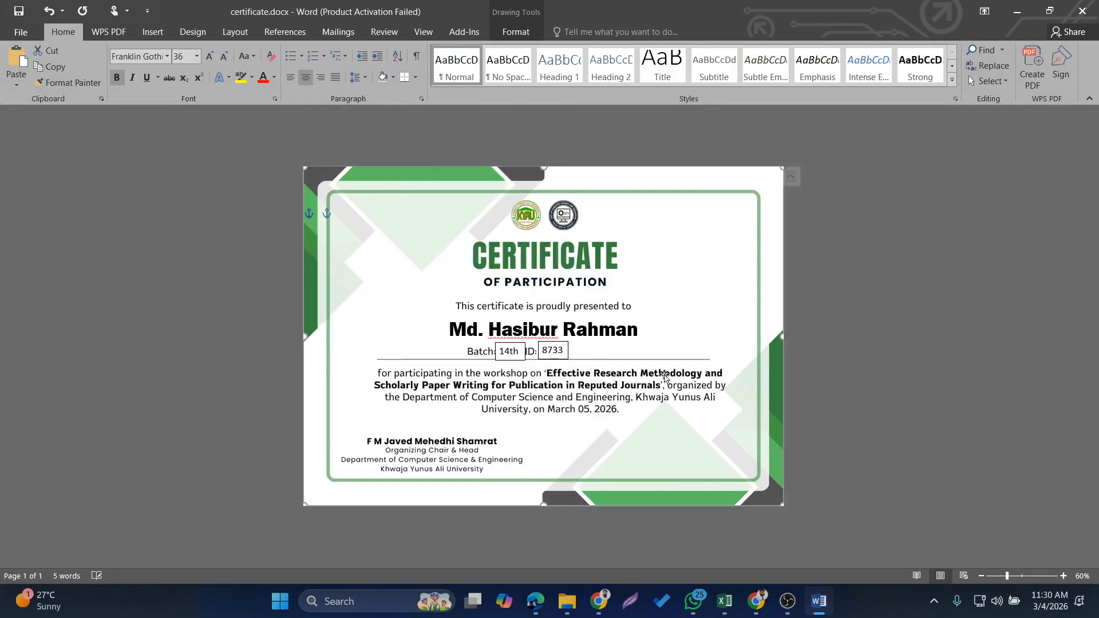
click(546, 359)
right_click(548, 358)
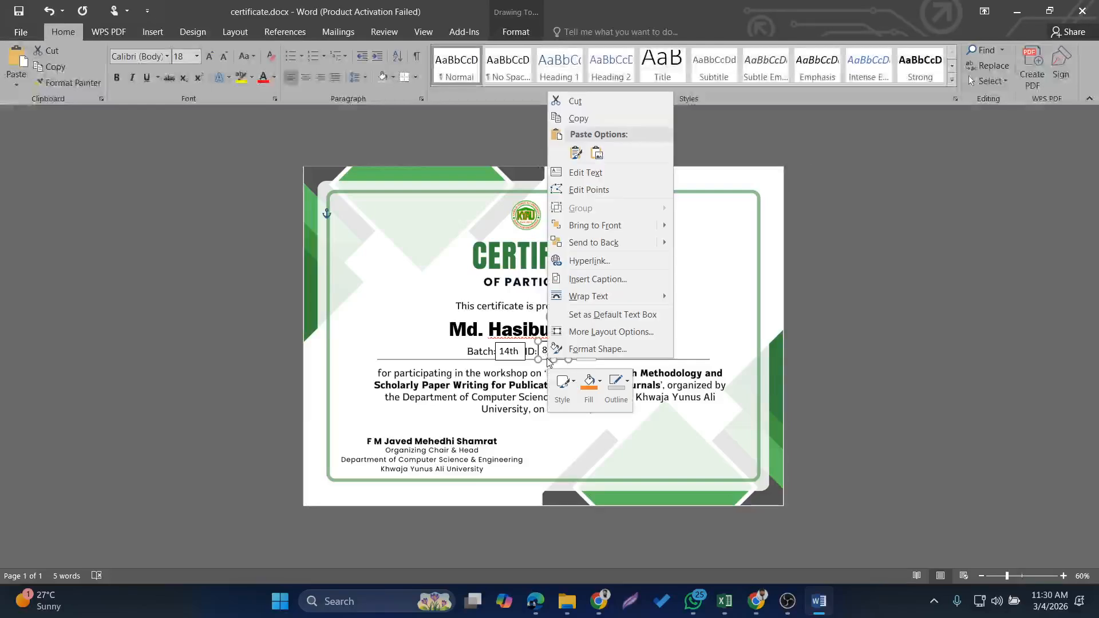
click(619, 387)
click(636, 309)
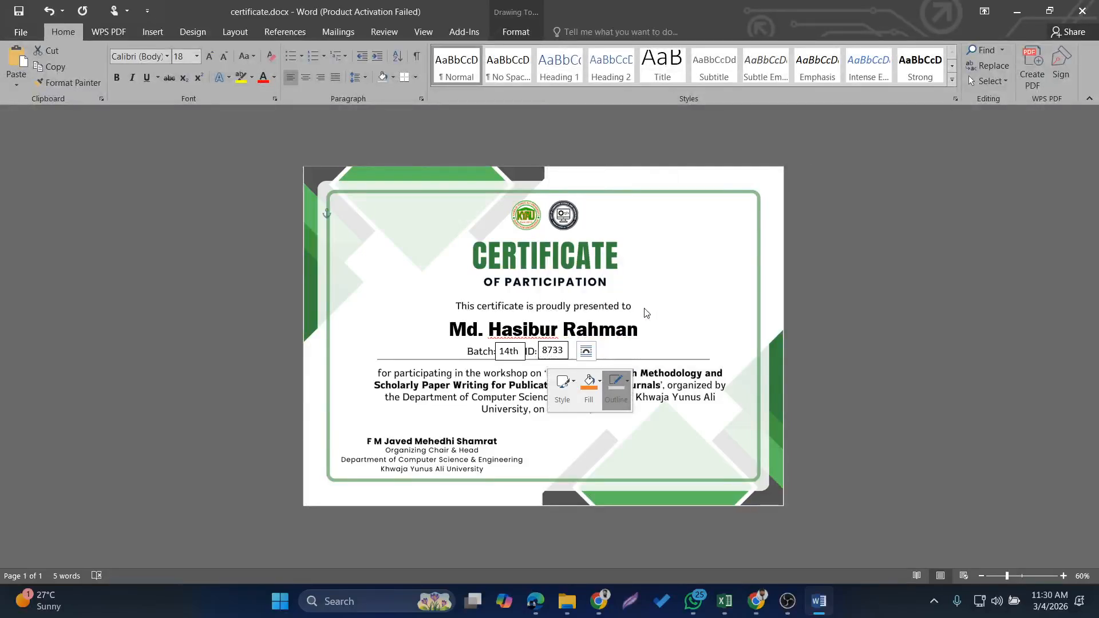
click(499, 356)
right_click(499, 356)
click(574, 381)
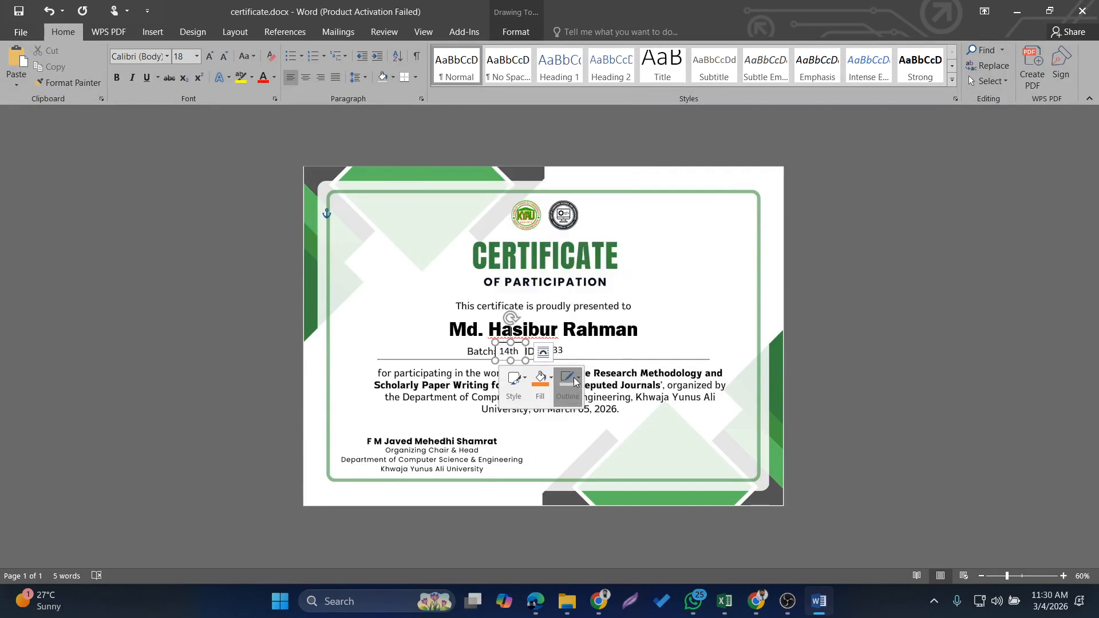
click(585, 307)
click(884, 337)
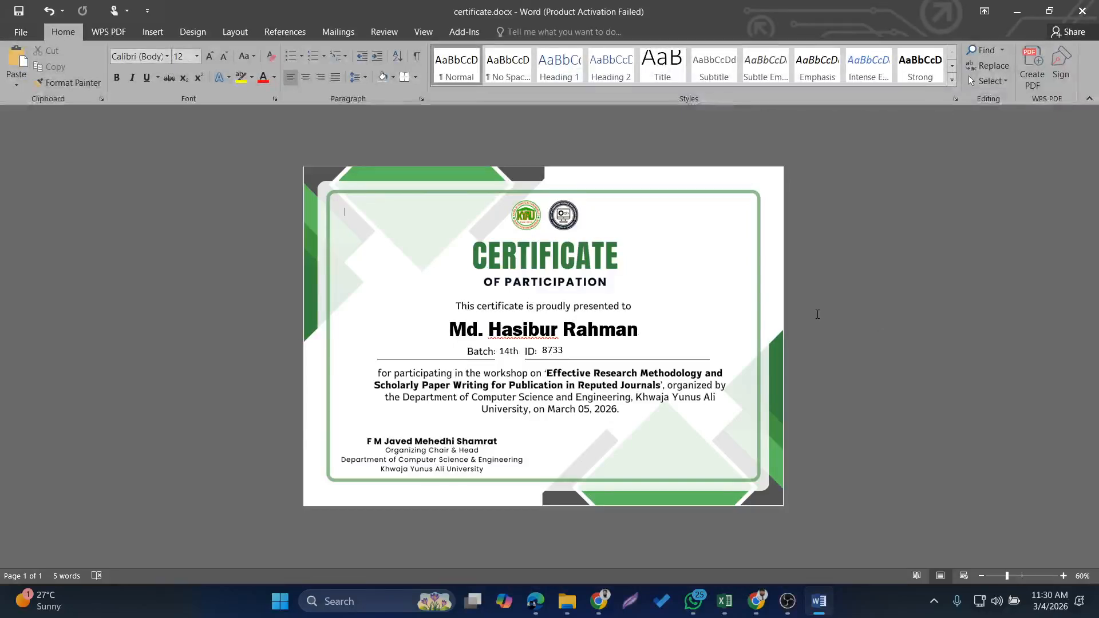
Start the step-by-step mail merge wizard for letters, use the current document, and advance to recipient selection
click(336, 33)
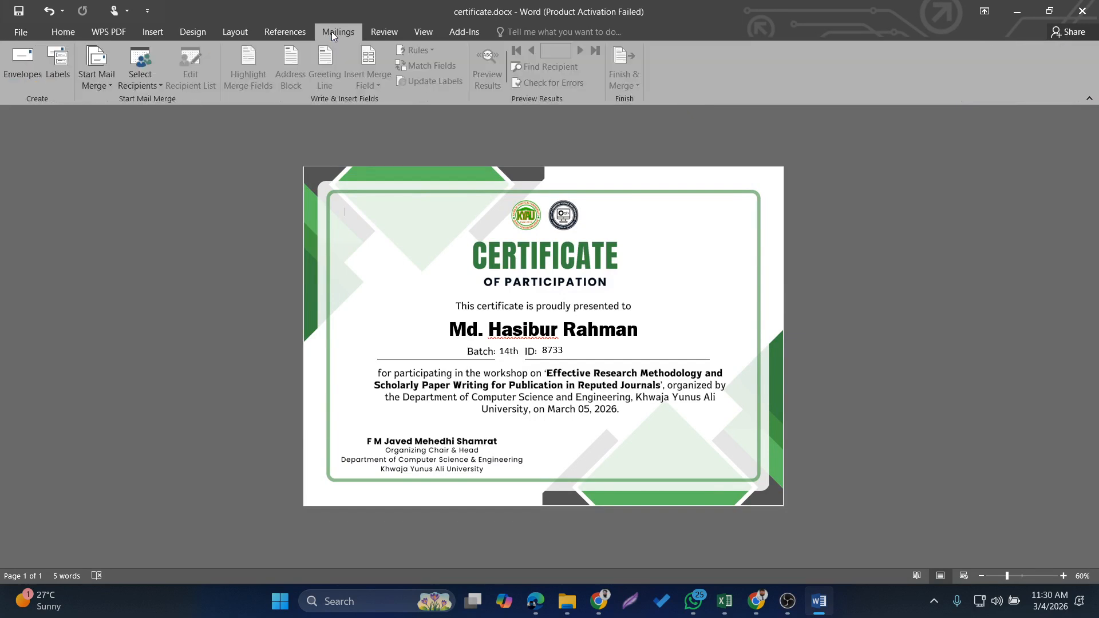
click(102, 87)
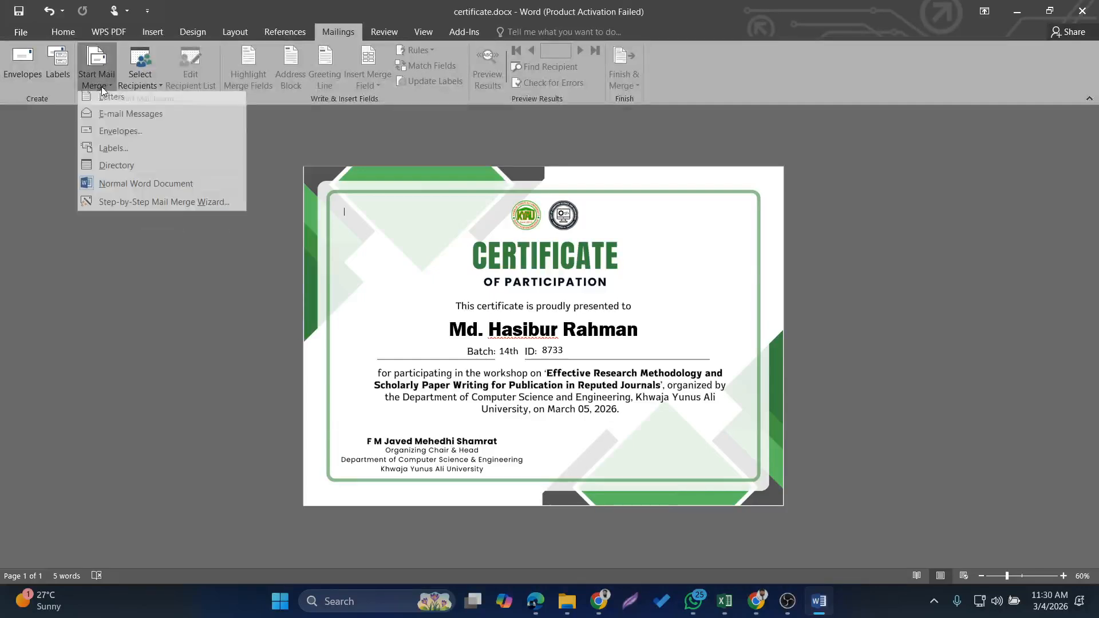
click(141, 202)
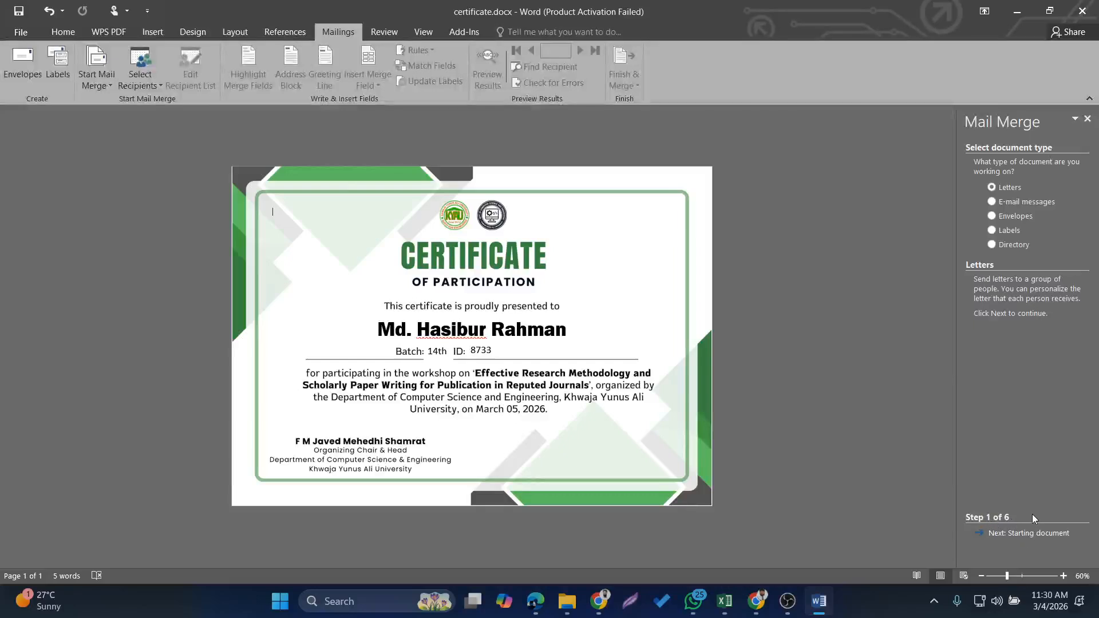
click(1042, 539)
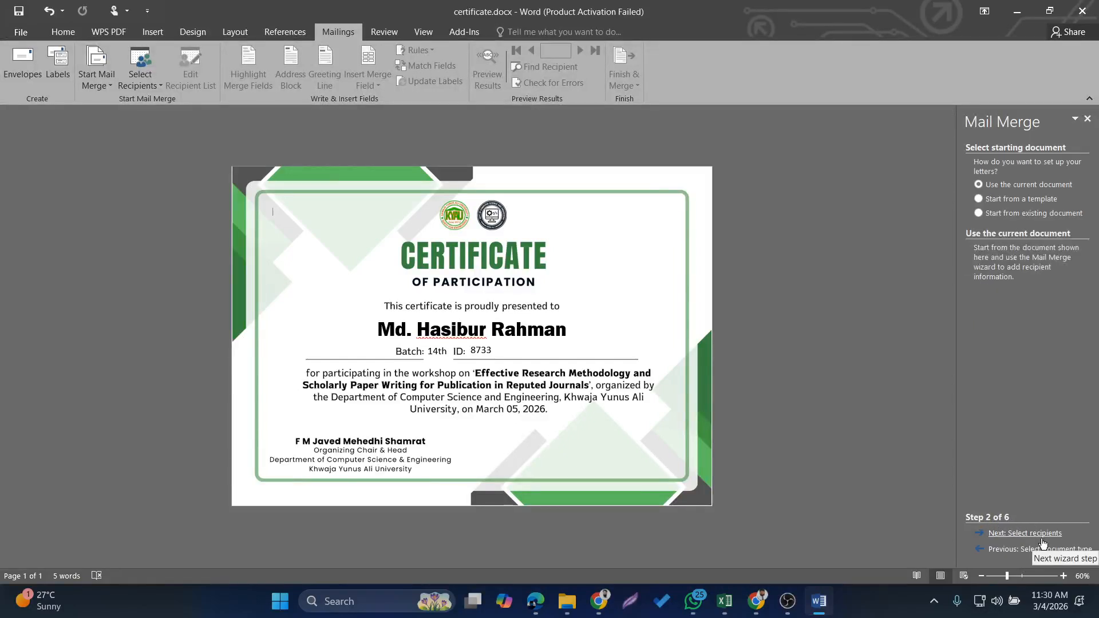
click(1043, 539)
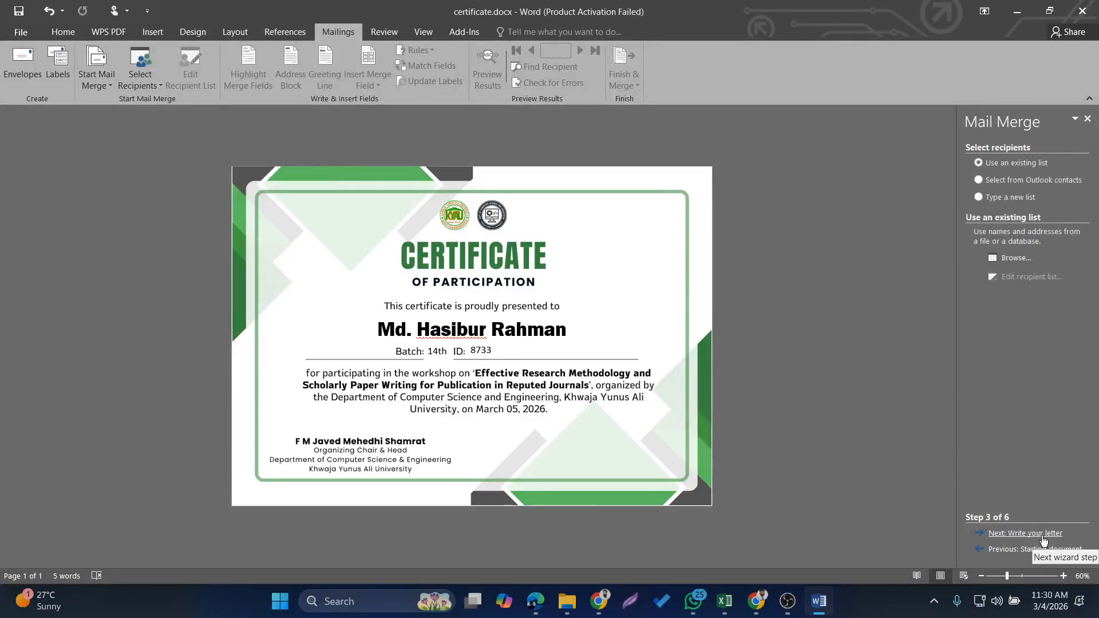
Load VolunteerList.xlsx from H: > 4. Events > Dept. of CSE > Workshop as the existing recipient list and accept all its recipients
click(1018, 261)
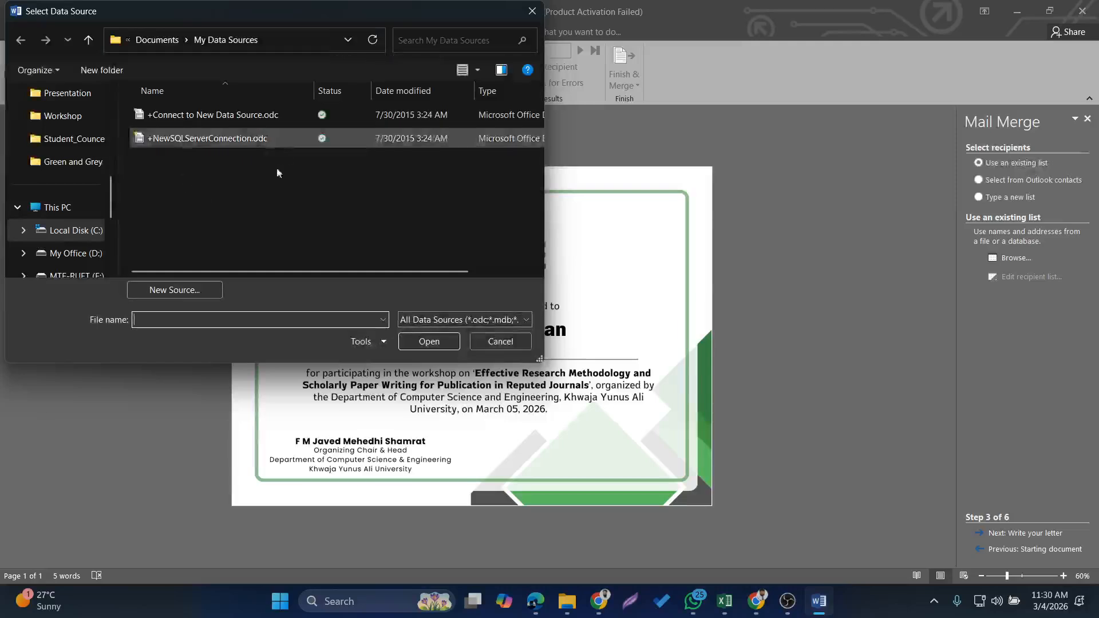
scroll(40, 239, down, 2)
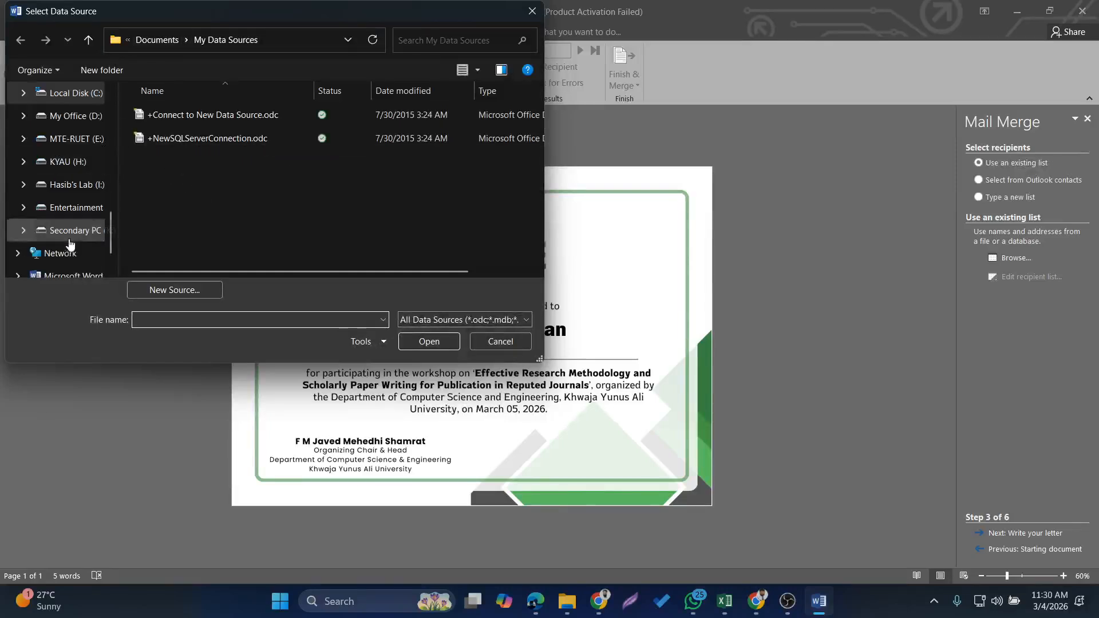
click(67, 161)
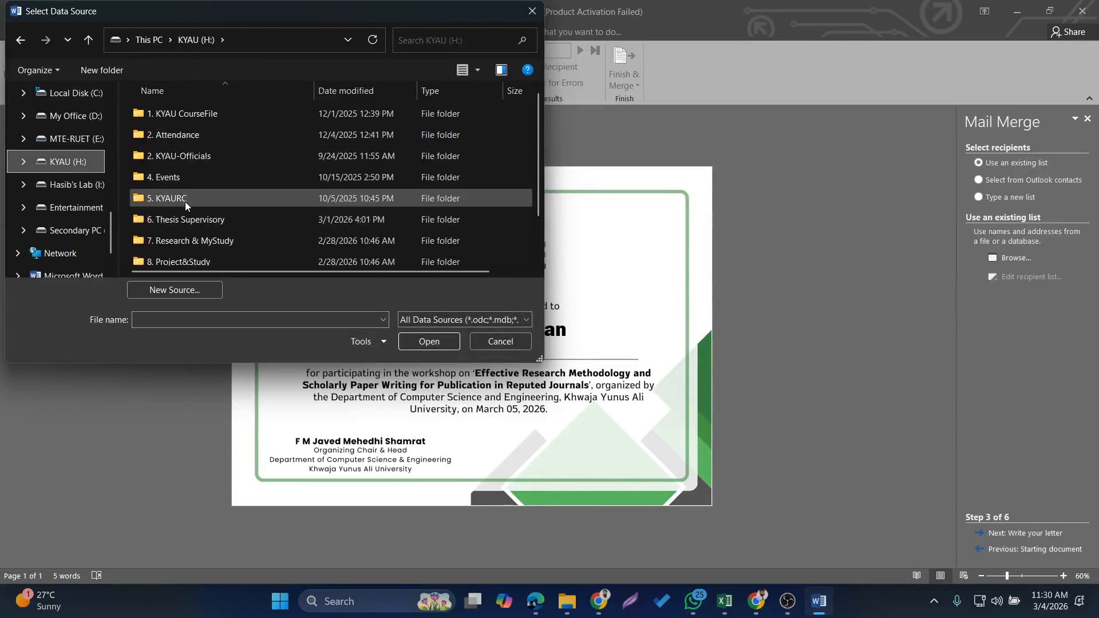
double_click(179, 179)
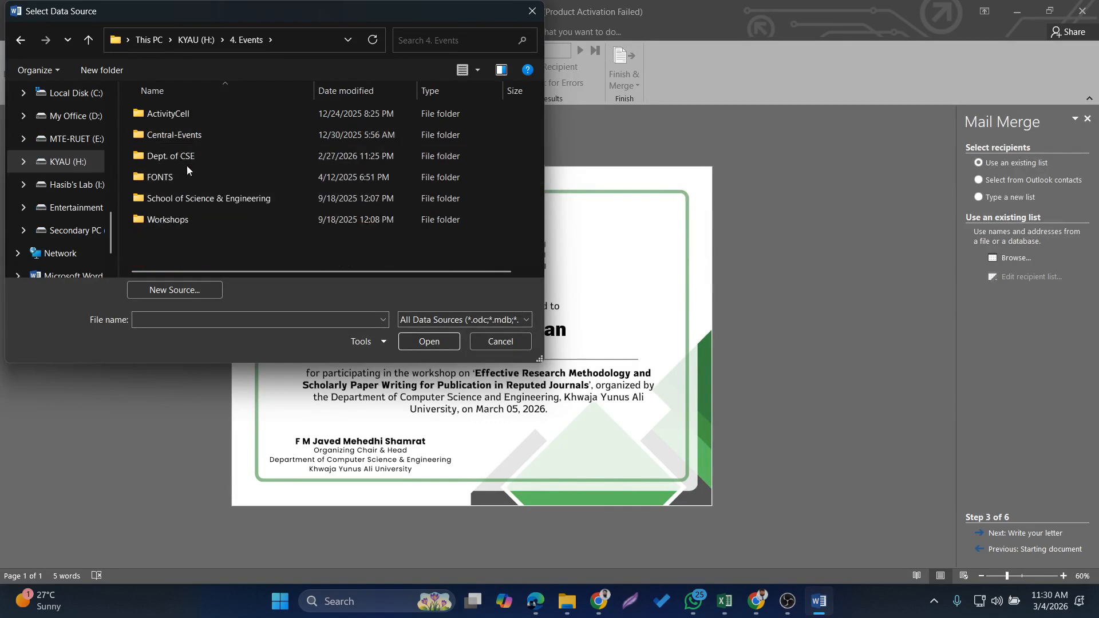
double_click(183, 157)
scroll(185, 154, down, 3)
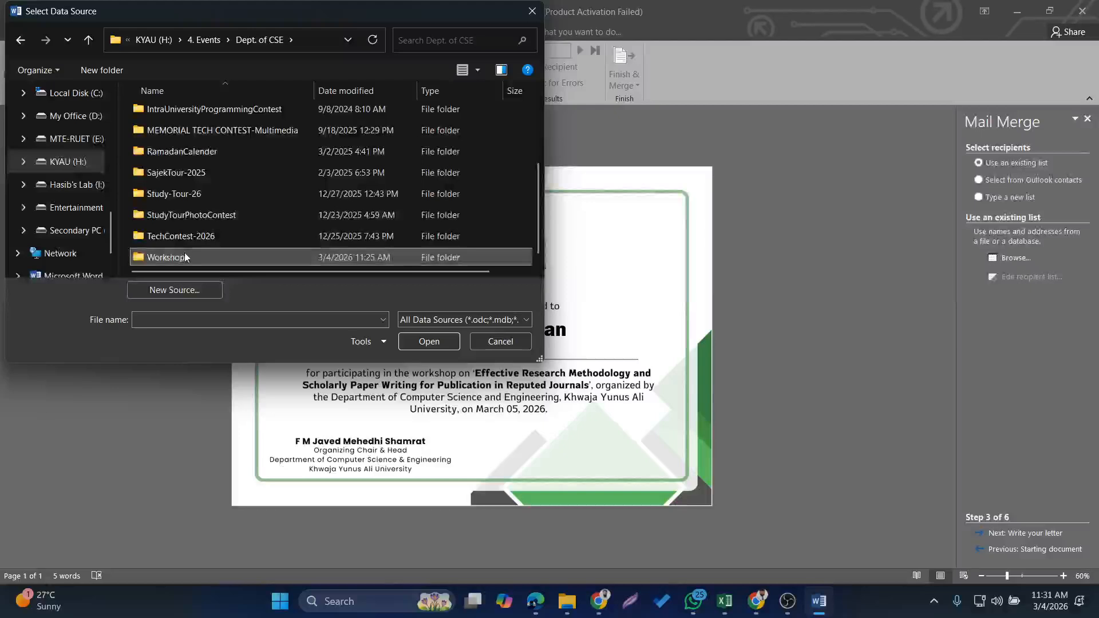
double_click(188, 255)
click(198, 198)
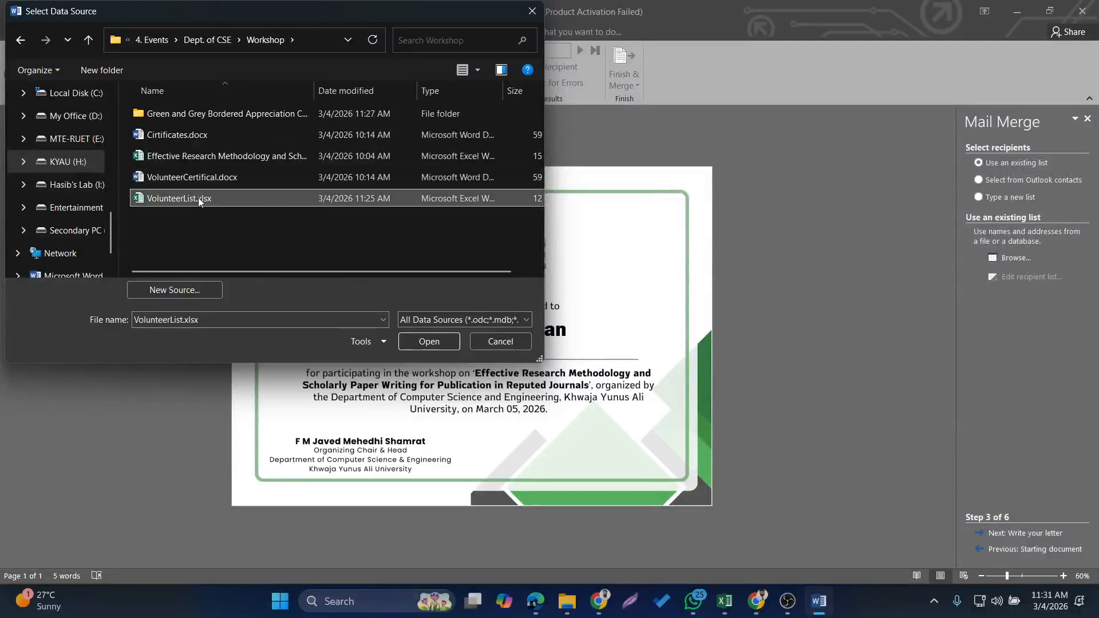
click(428, 342)
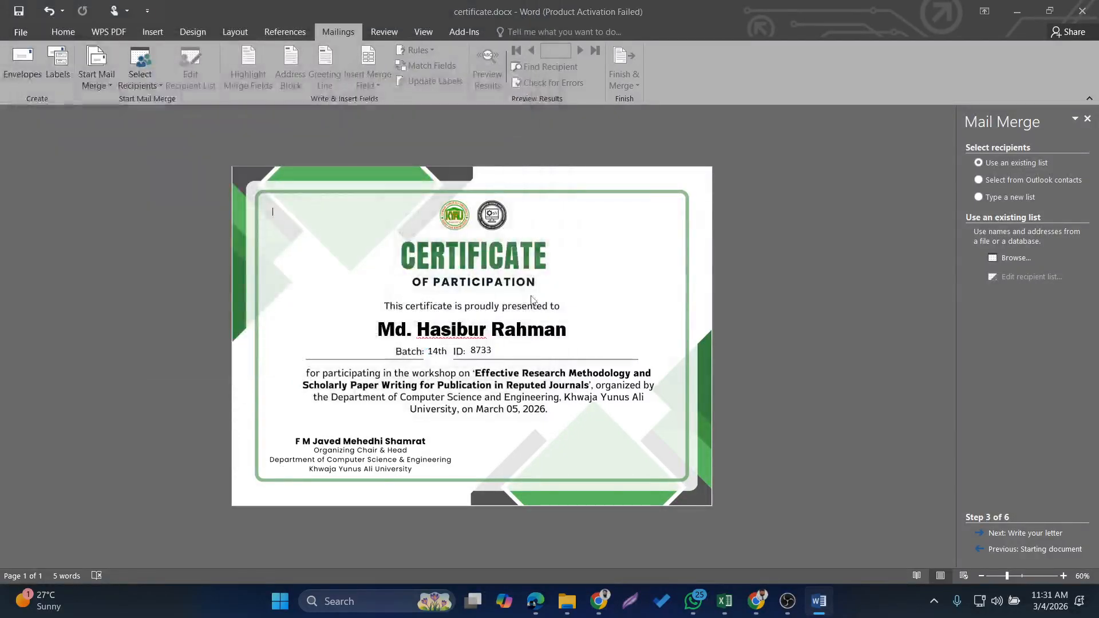
click(601, 351)
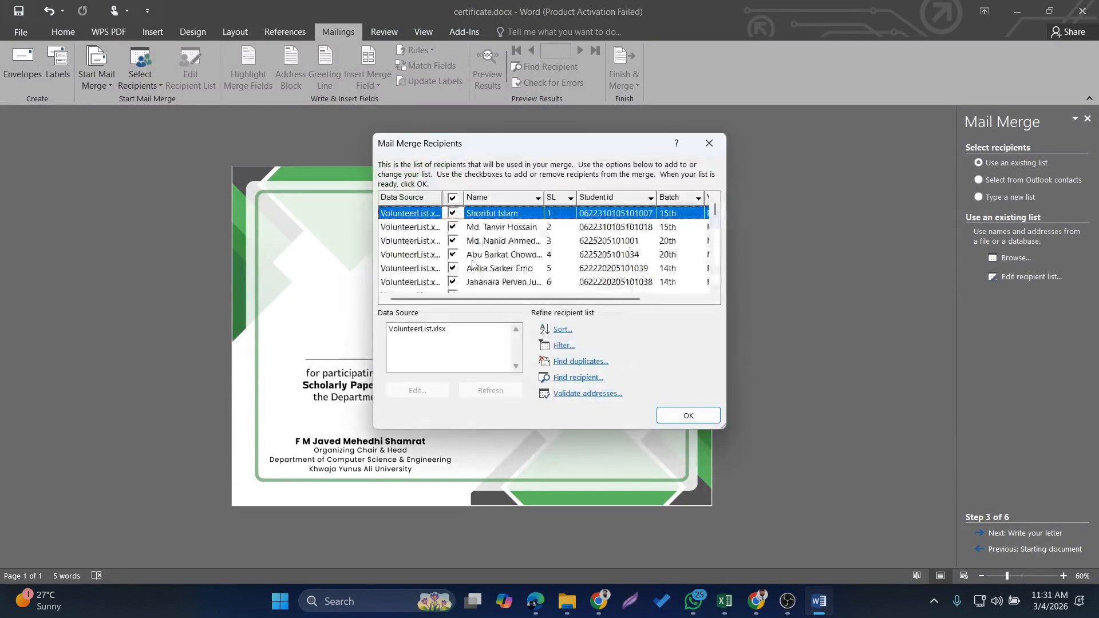
click(688, 415)
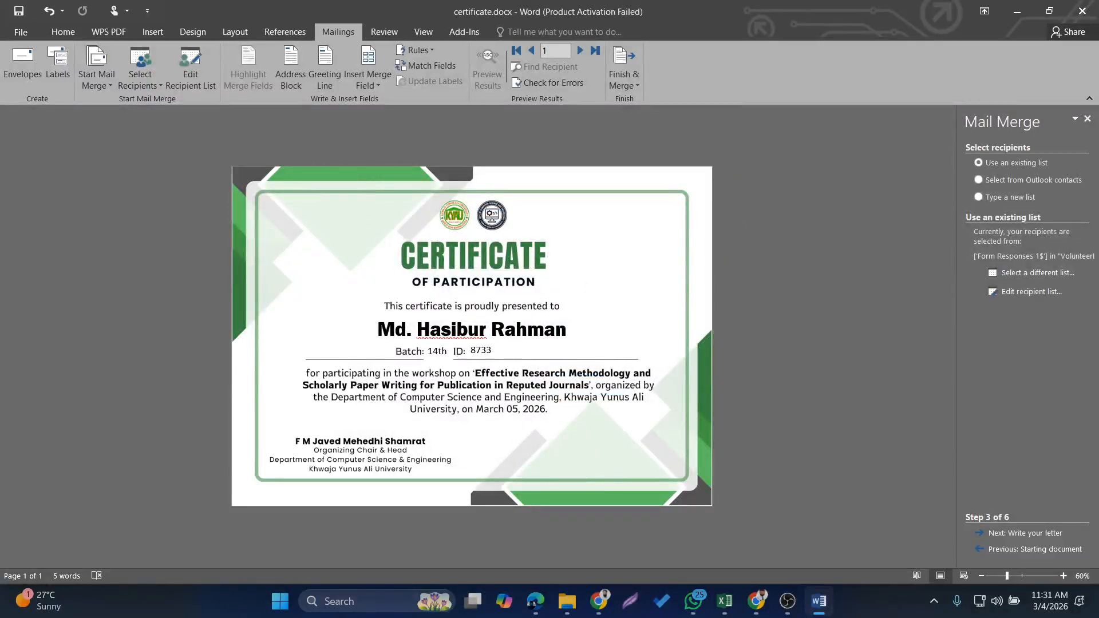
Widen the ID text box for a full-length number and replace the sample recipient name with the Name merge field
click(481, 348)
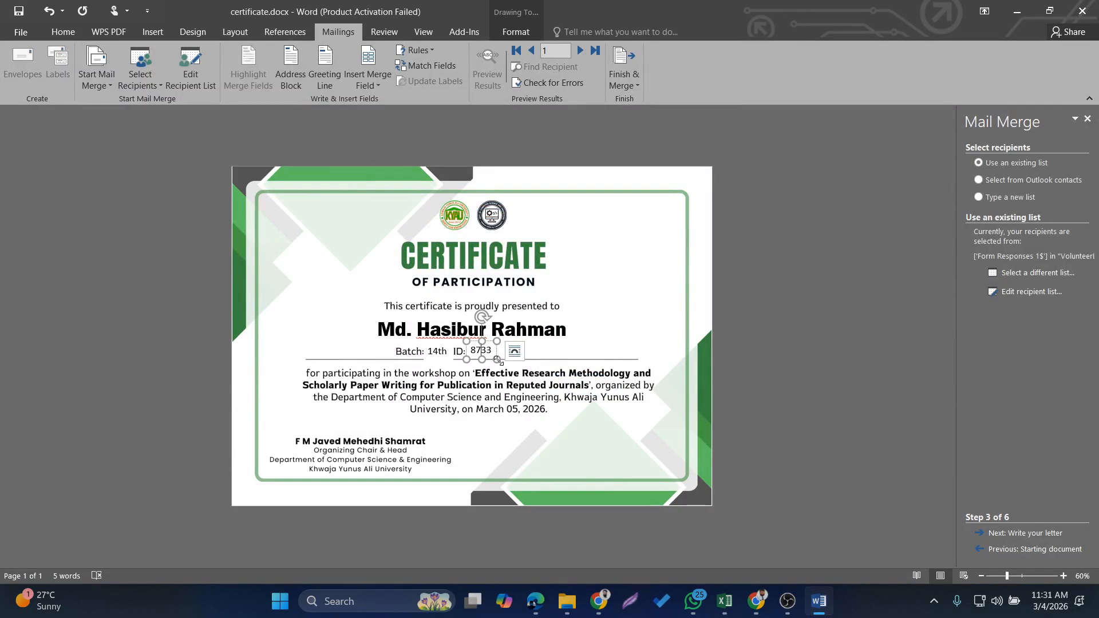
drag(497, 361, 598, 359)
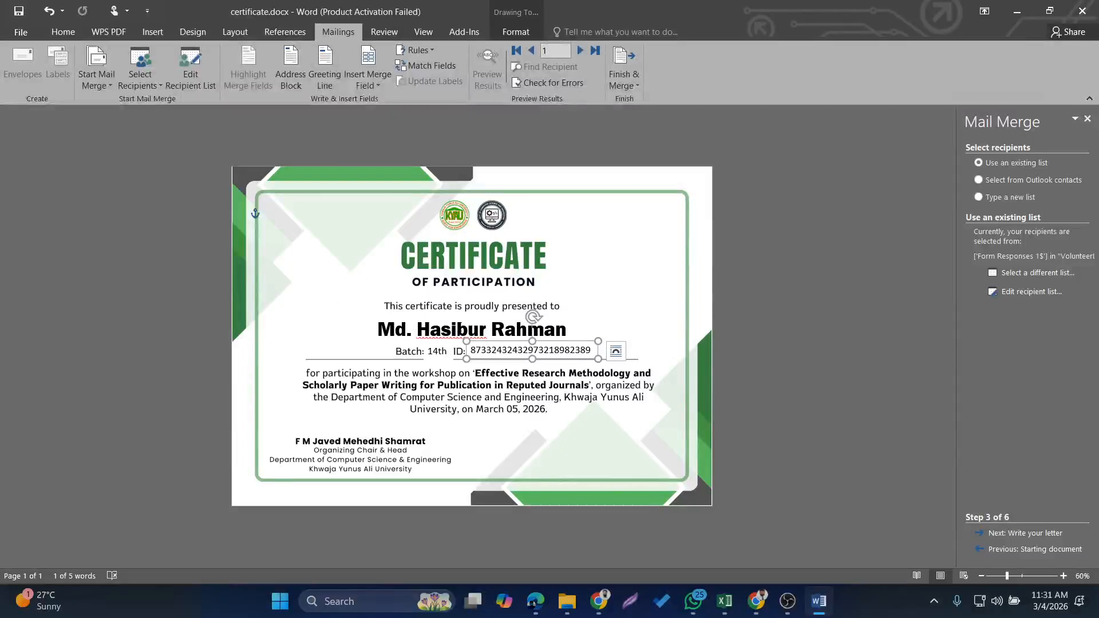
triple_click(457, 328)
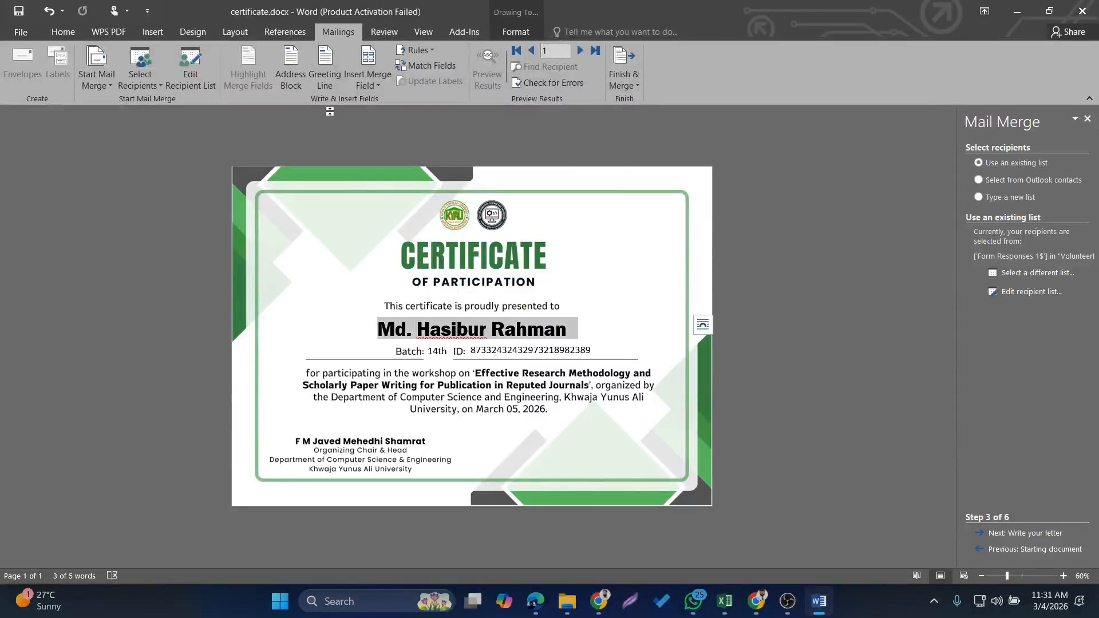
click(373, 82)
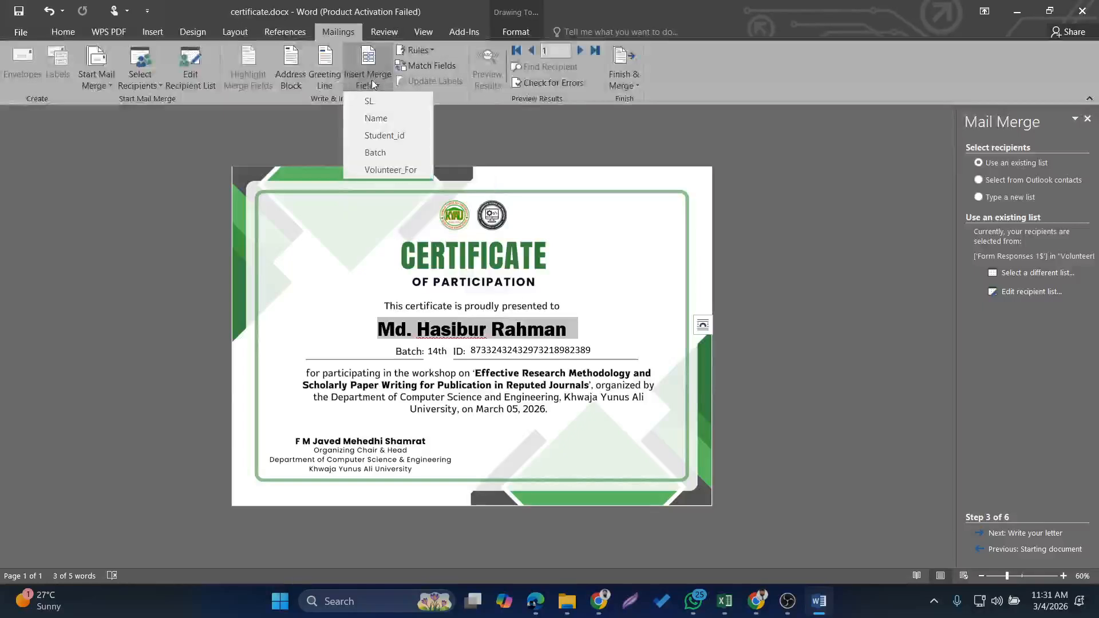
click(379, 122)
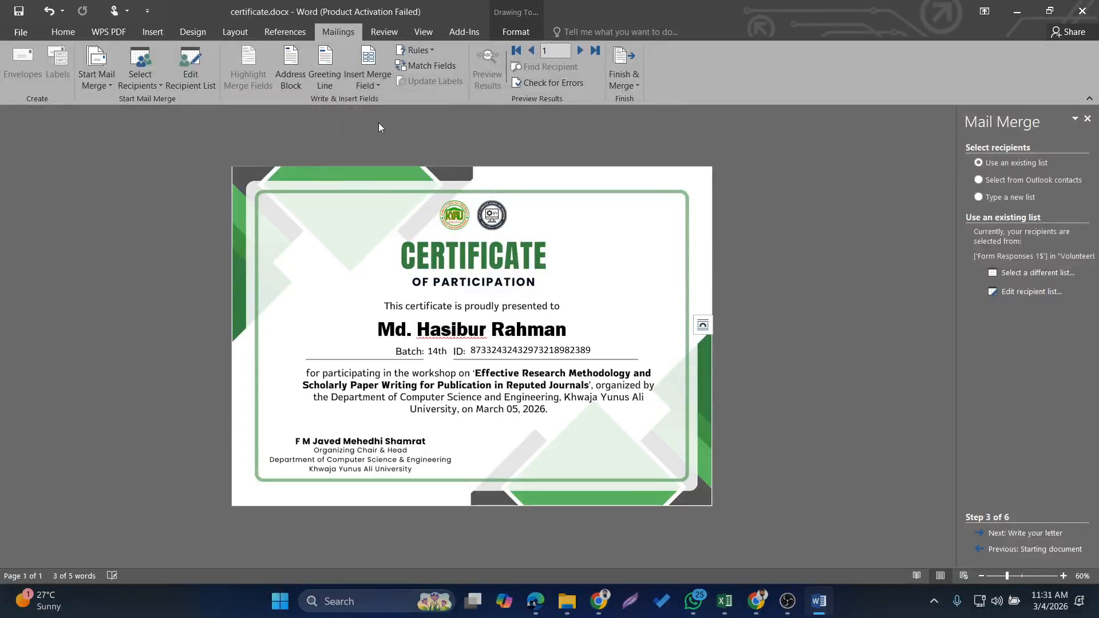
Replace the sample batch with the Batch merge field and the sample ID number with the Student_id merge field
double_click(439, 351)
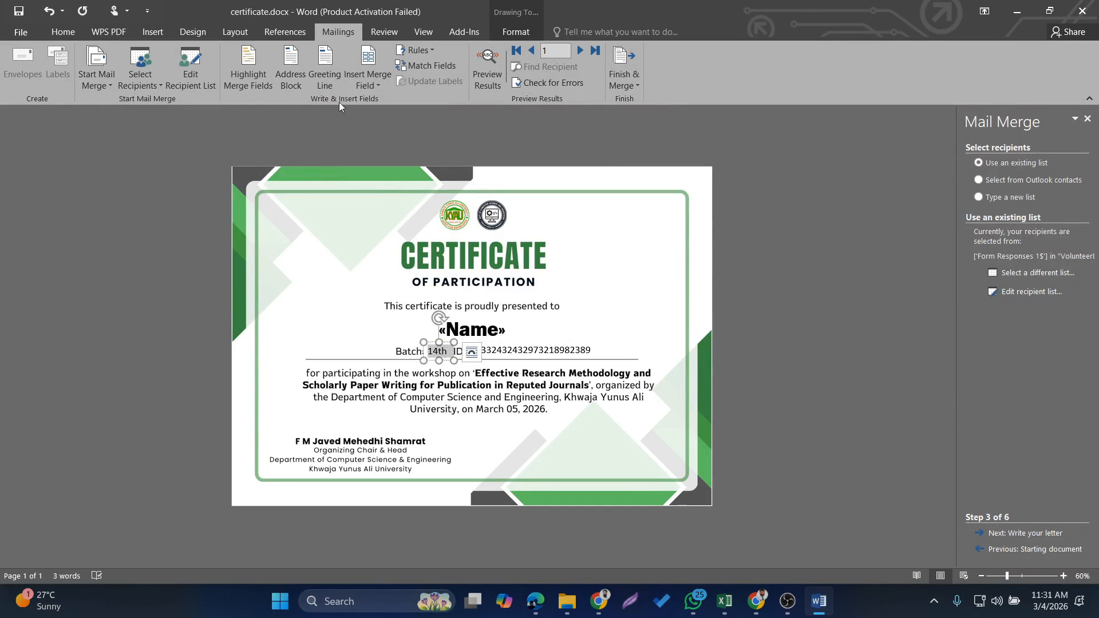
click(373, 84)
click(378, 150)
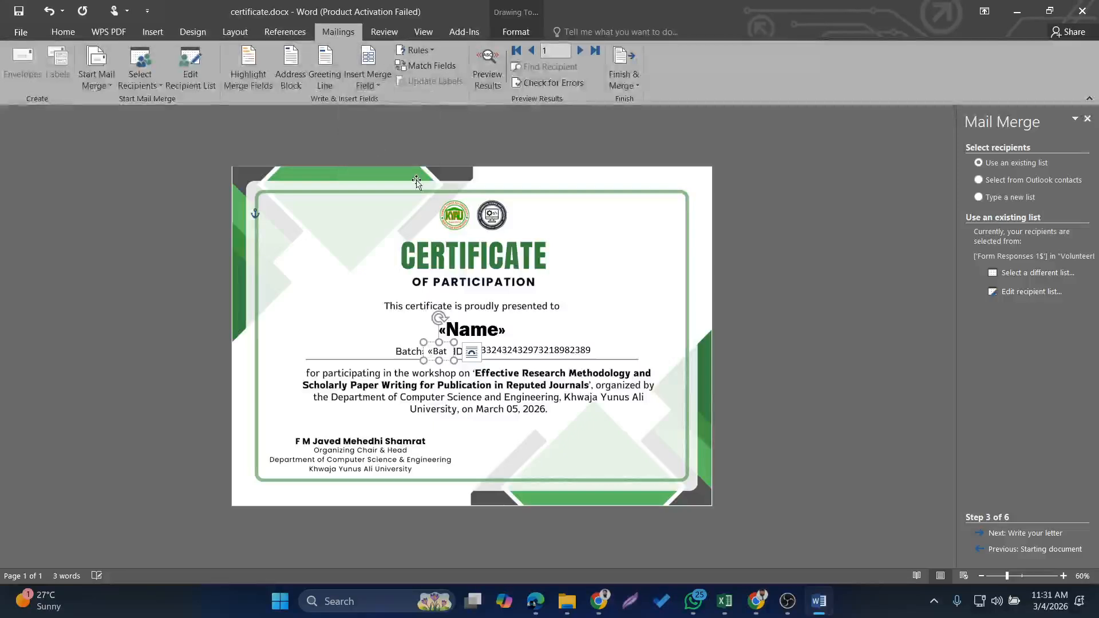
double_click(520, 349)
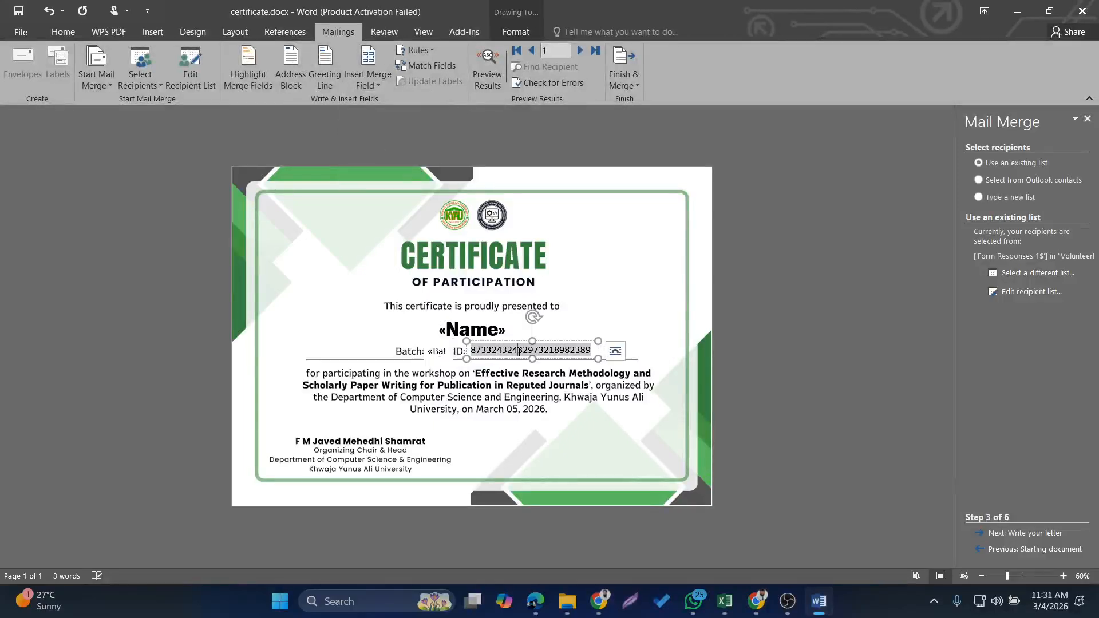
click(373, 84)
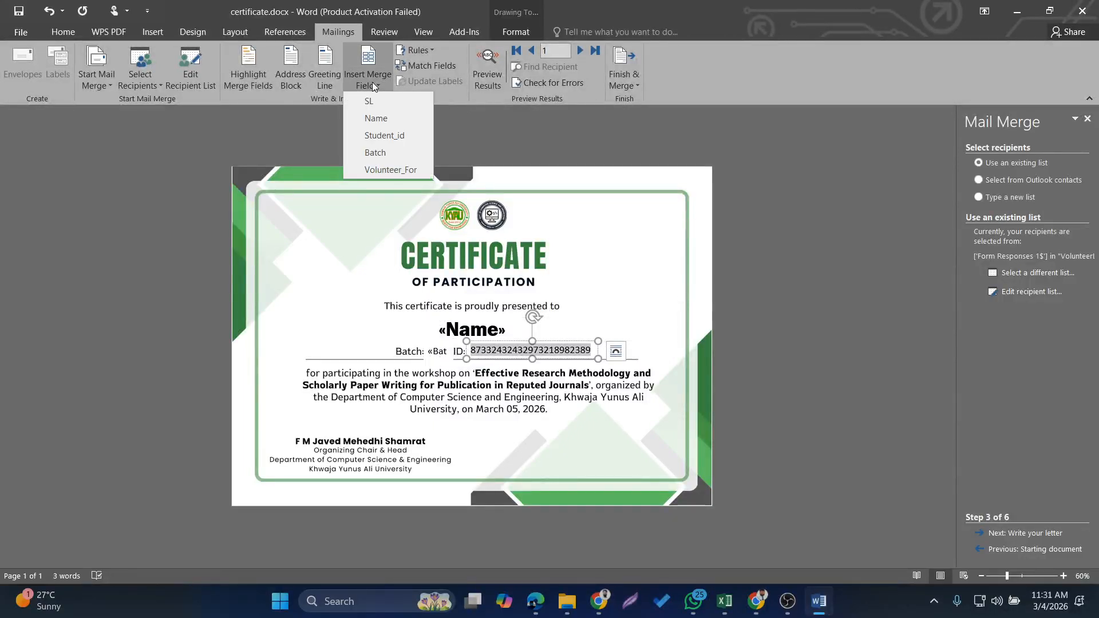
click(400, 135)
click(699, 266)
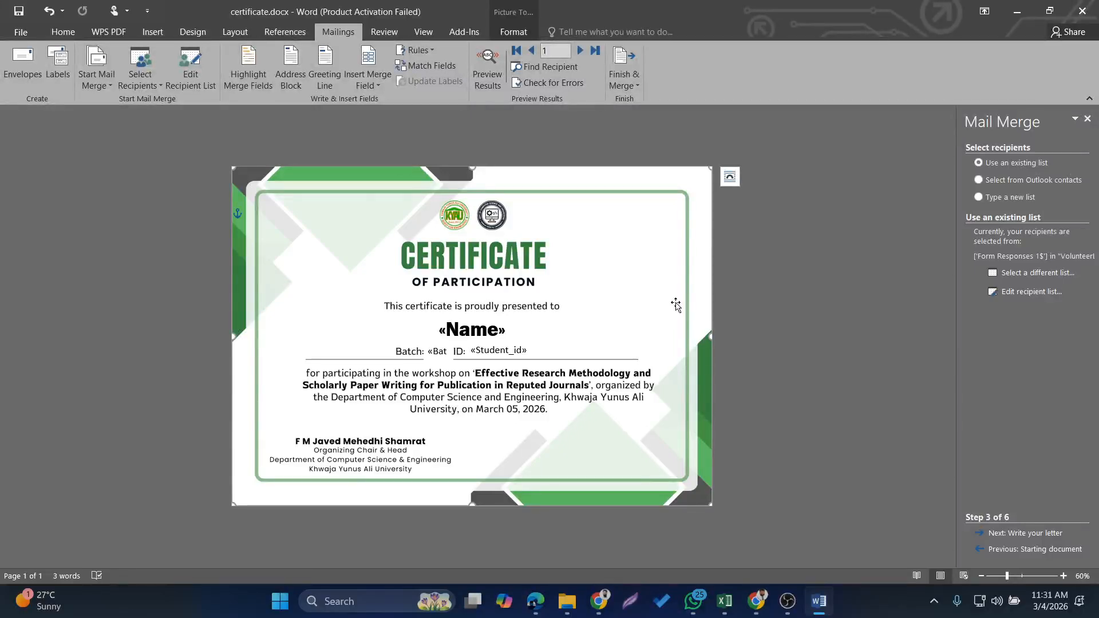
Preview the merged results and print all records with Microsoft Print to PDF
click(486, 67)
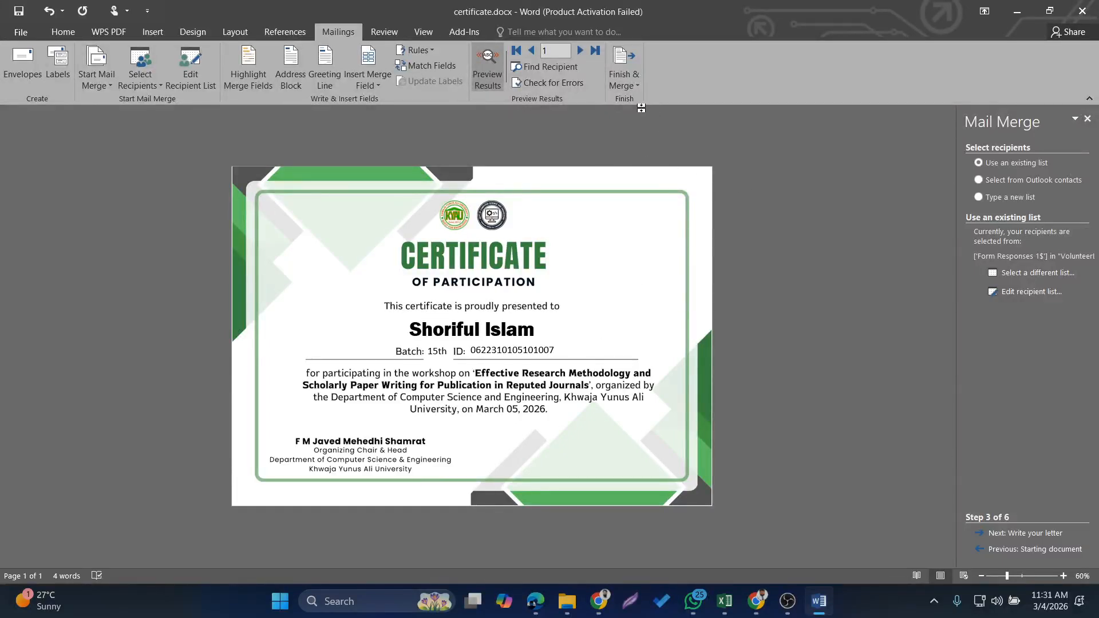
click(629, 82)
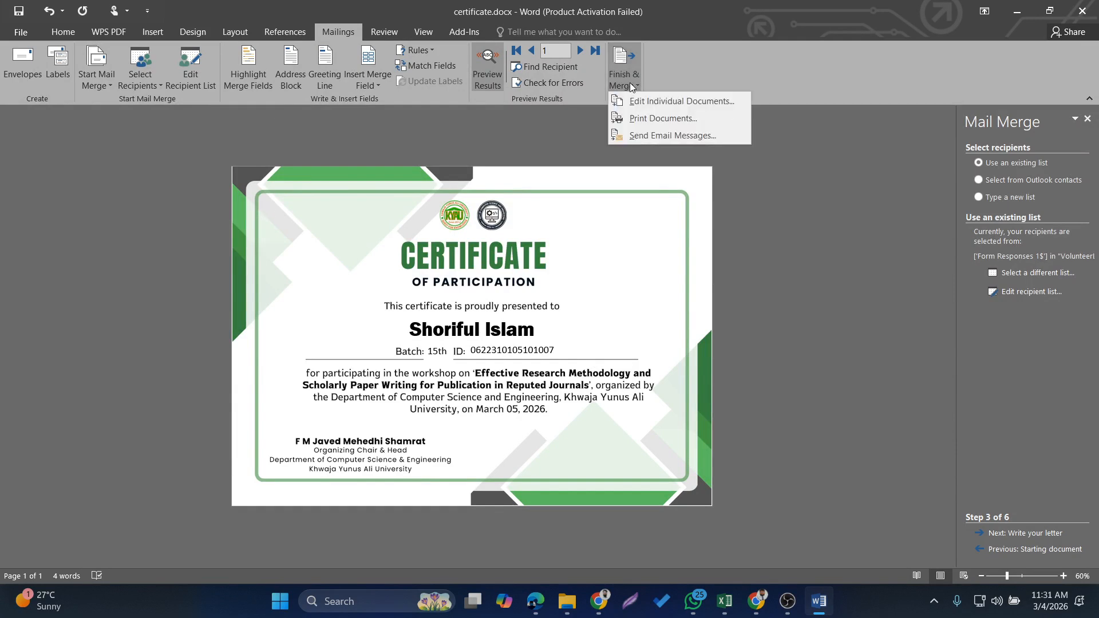
click(661, 119)
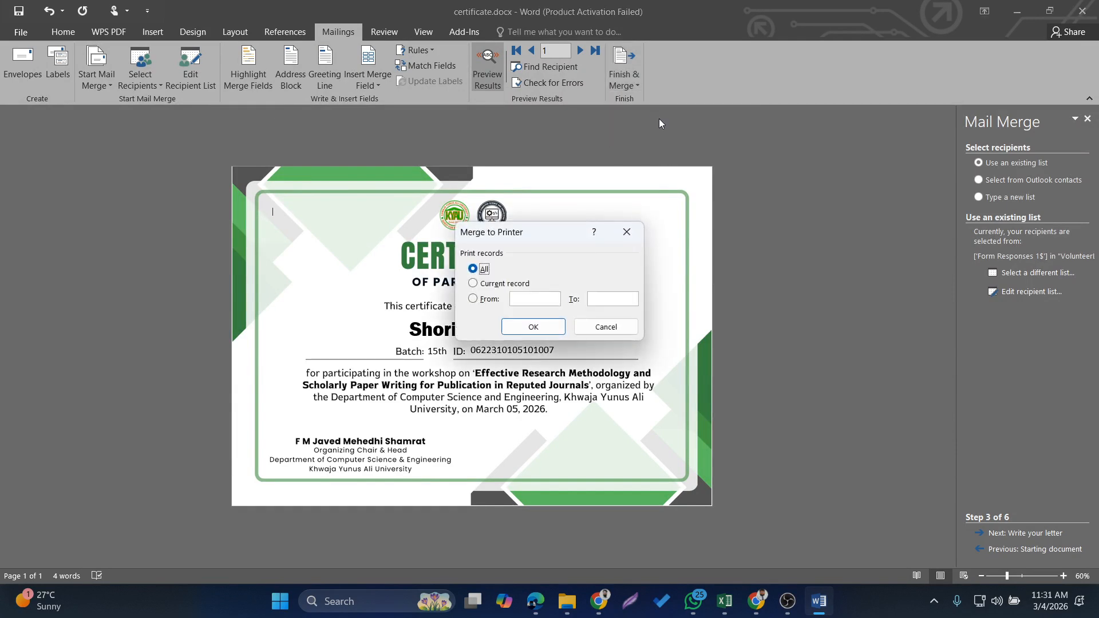
click(533, 326)
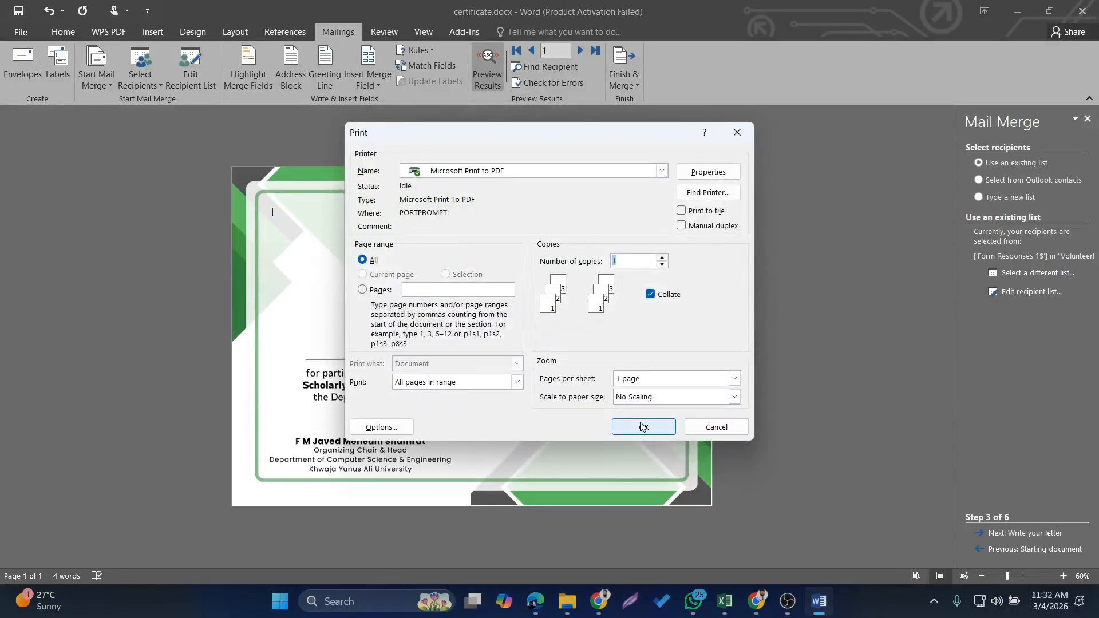
click(641, 426)
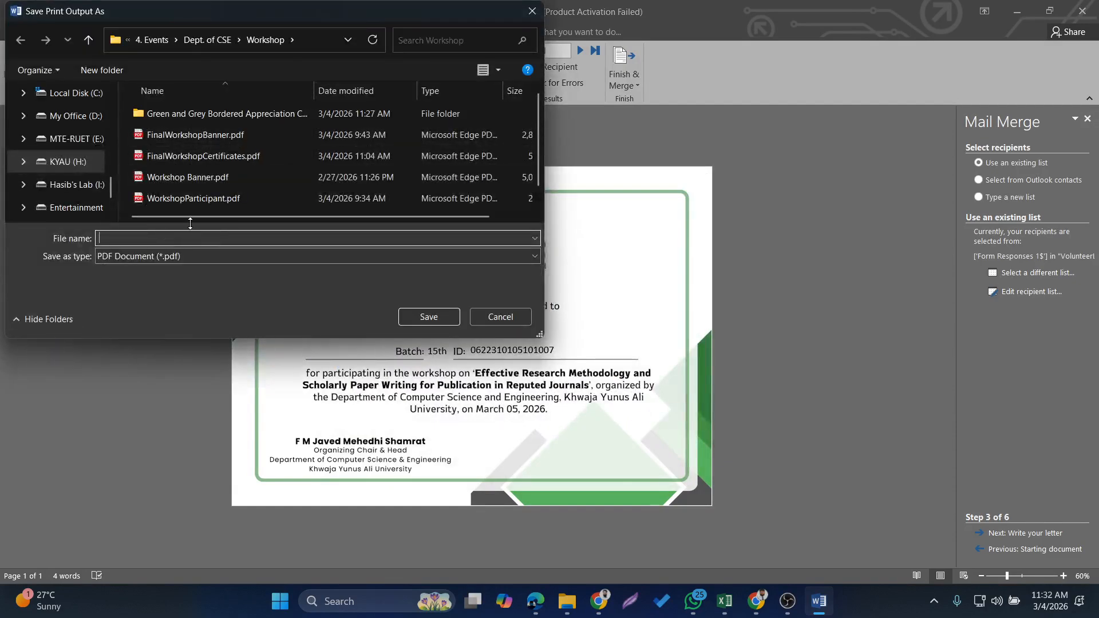
Save the print output in the Workshop folder as a PDF named VolunteerCertificateLis
text(Vol)
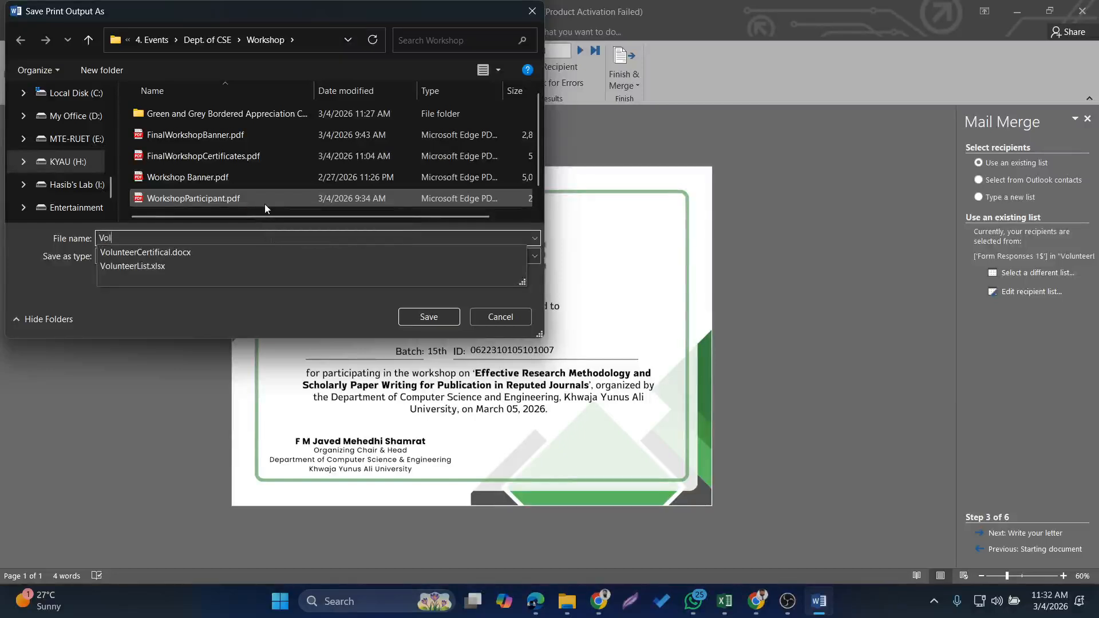
text(une)
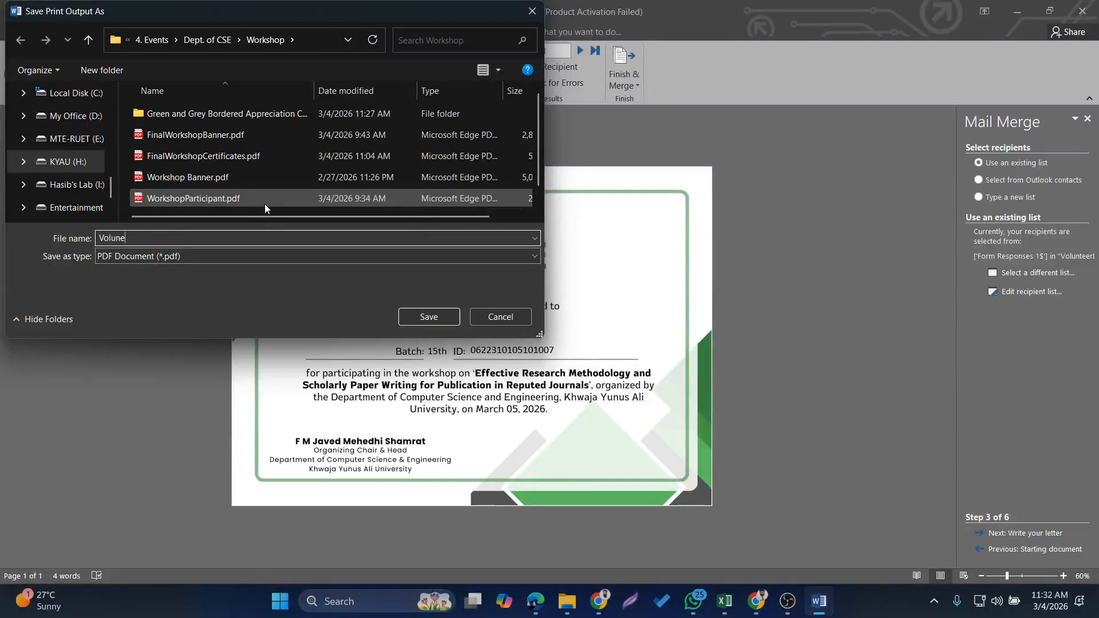
key(BackSpace)
text(teerCewr)
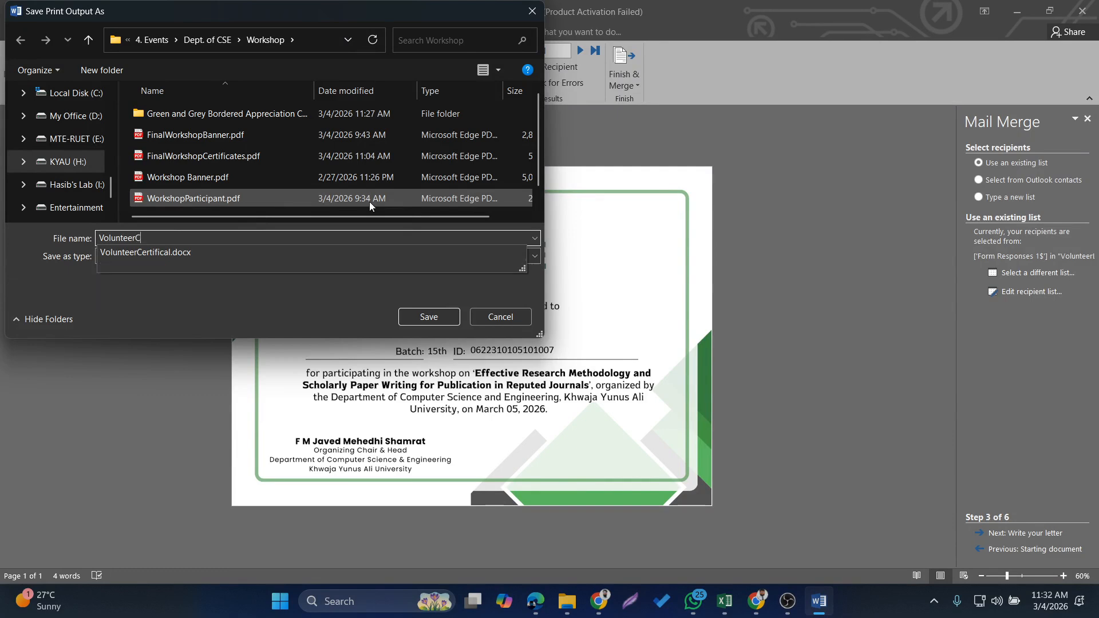
key(BackSpace)
text(rtificate)
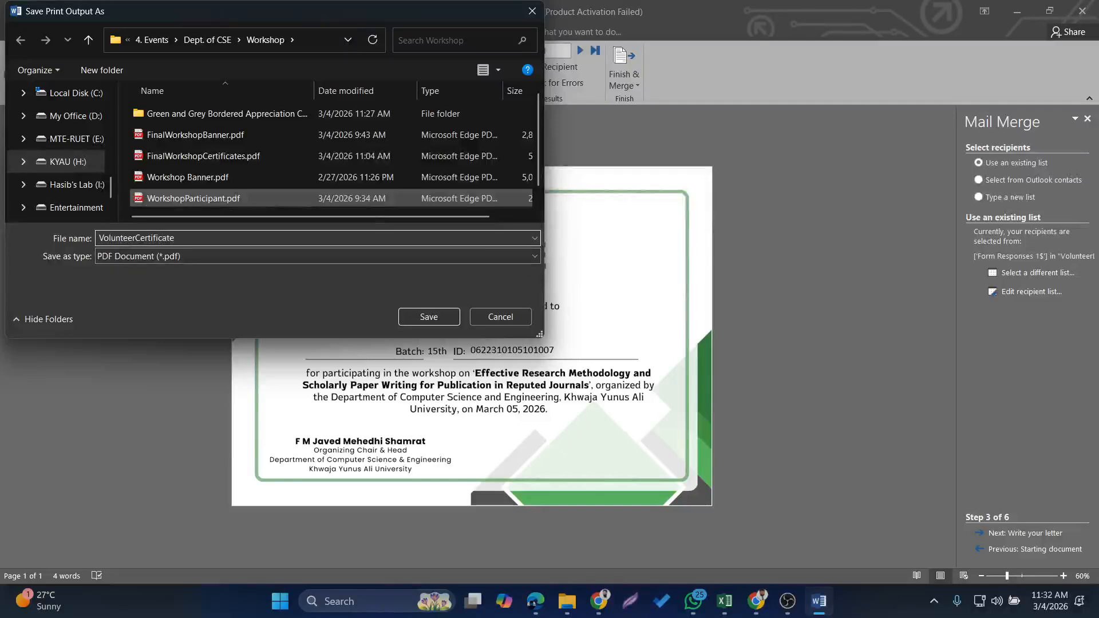
text(List)
key(Return)
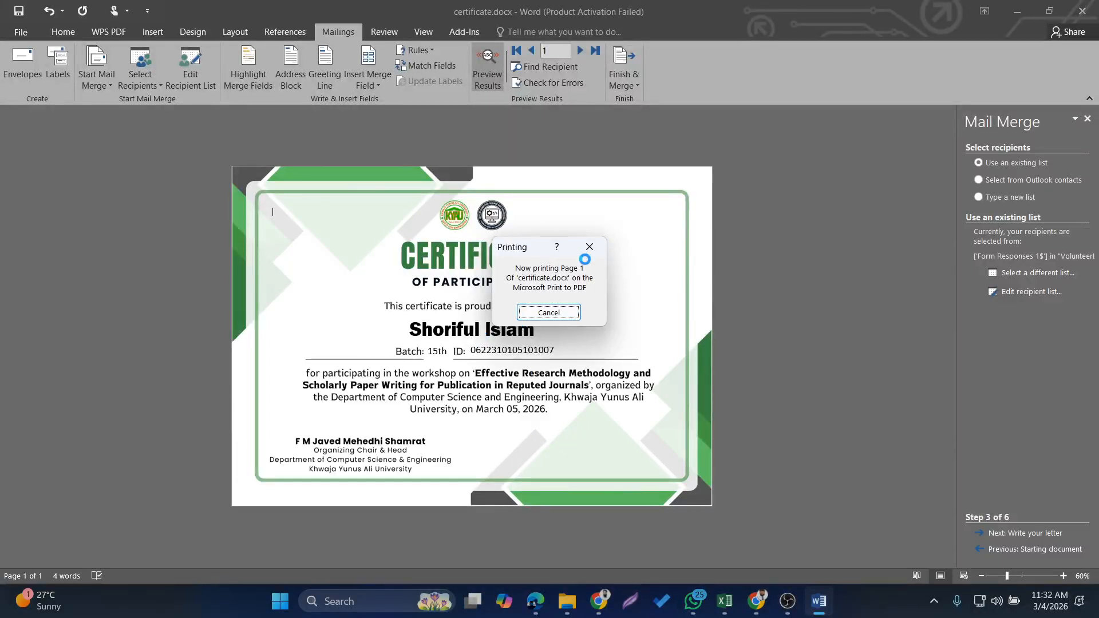
Switch to File Explorer, open VolunteerCertificateList.pdf from the Workshop folder, and check the recipient name, batch and ID on the merged certificates
click(567, 601)
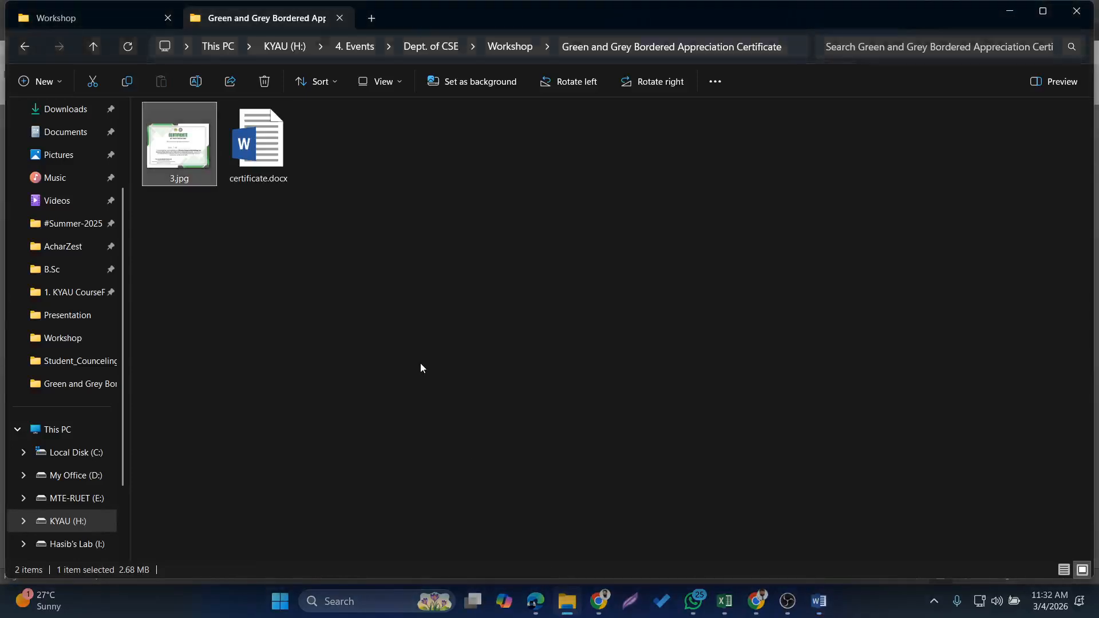
click(421, 364)
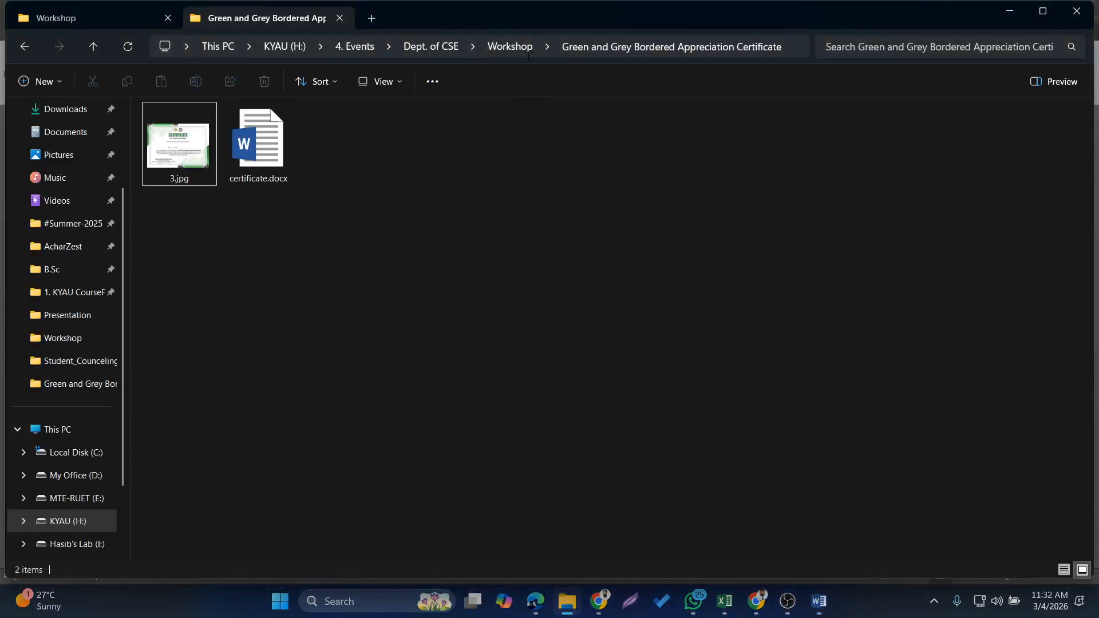
click(505, 50)
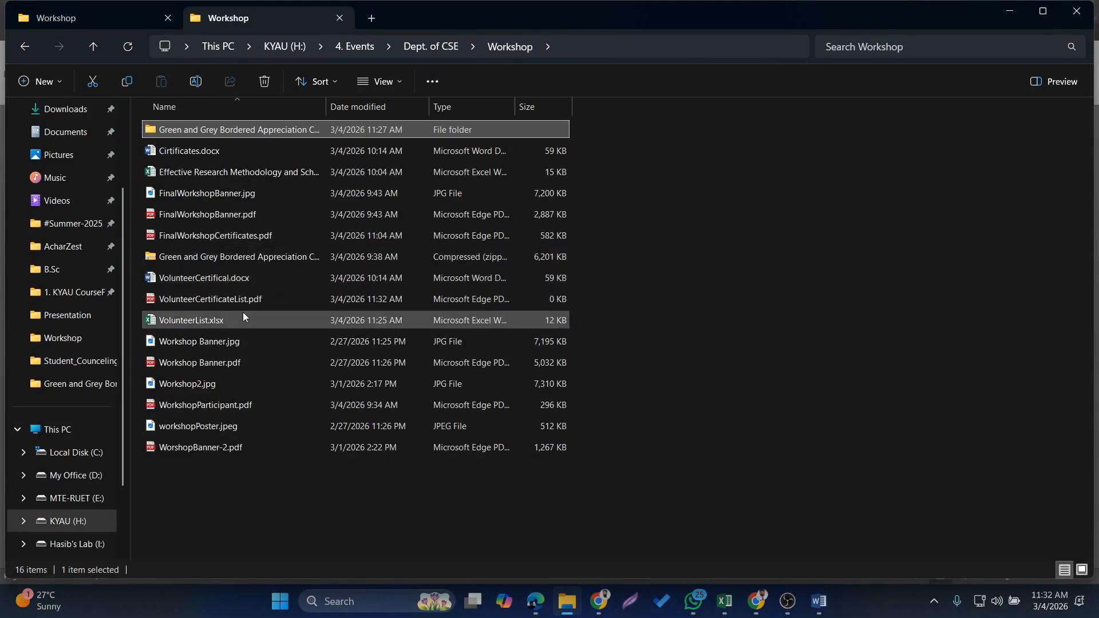
double_click(224, 302)
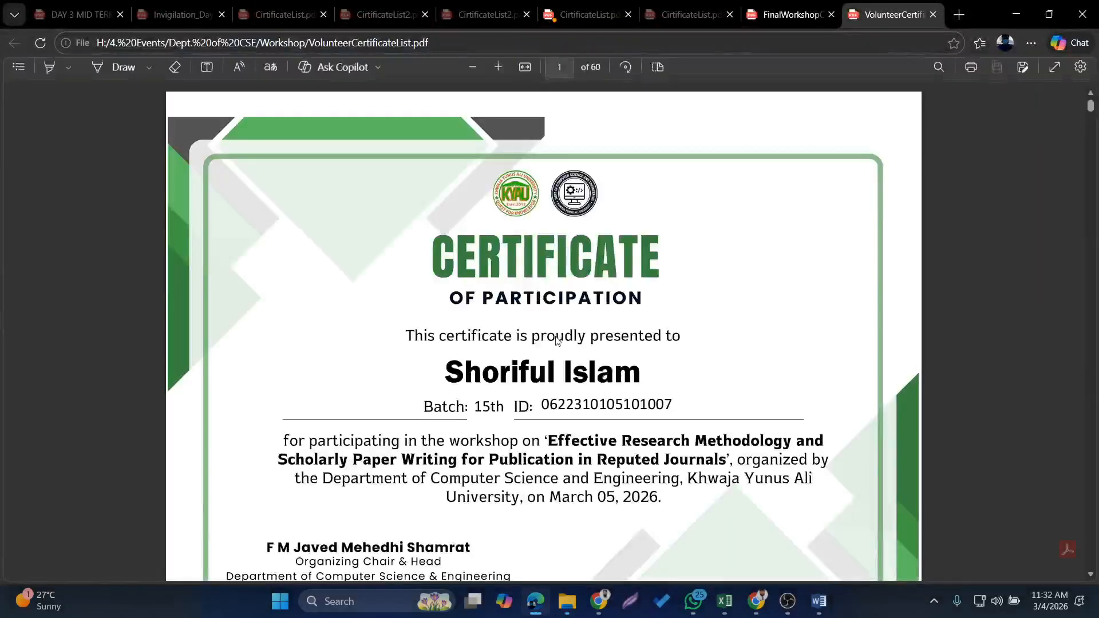
scroll(525, 254, down, 2)
scroll(524, 254, down, 10)
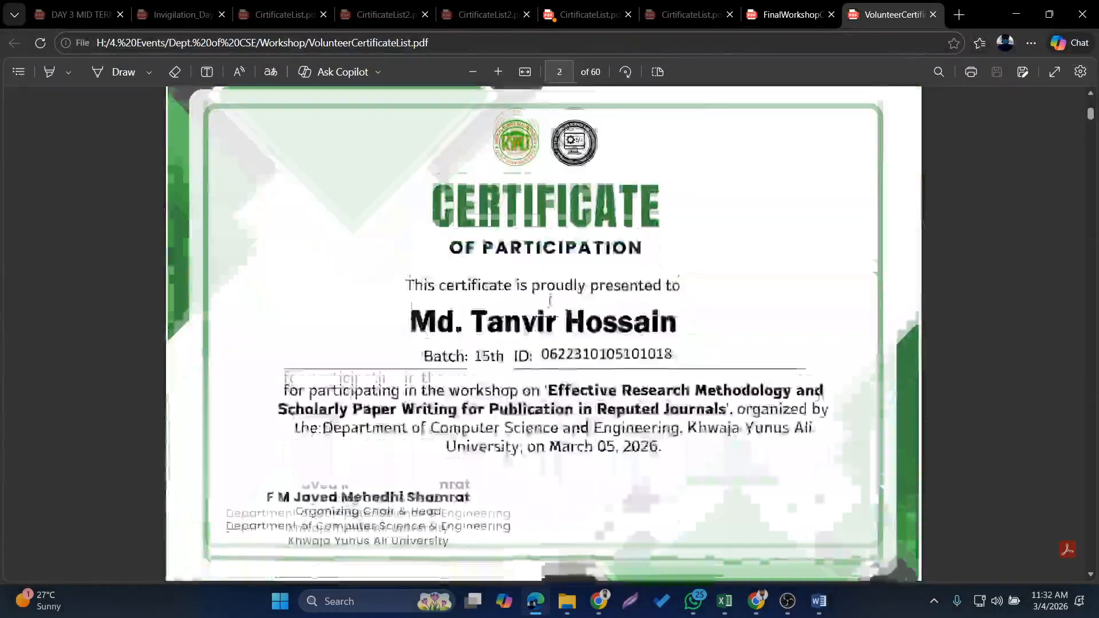
scroll(548, 296, down, 15)
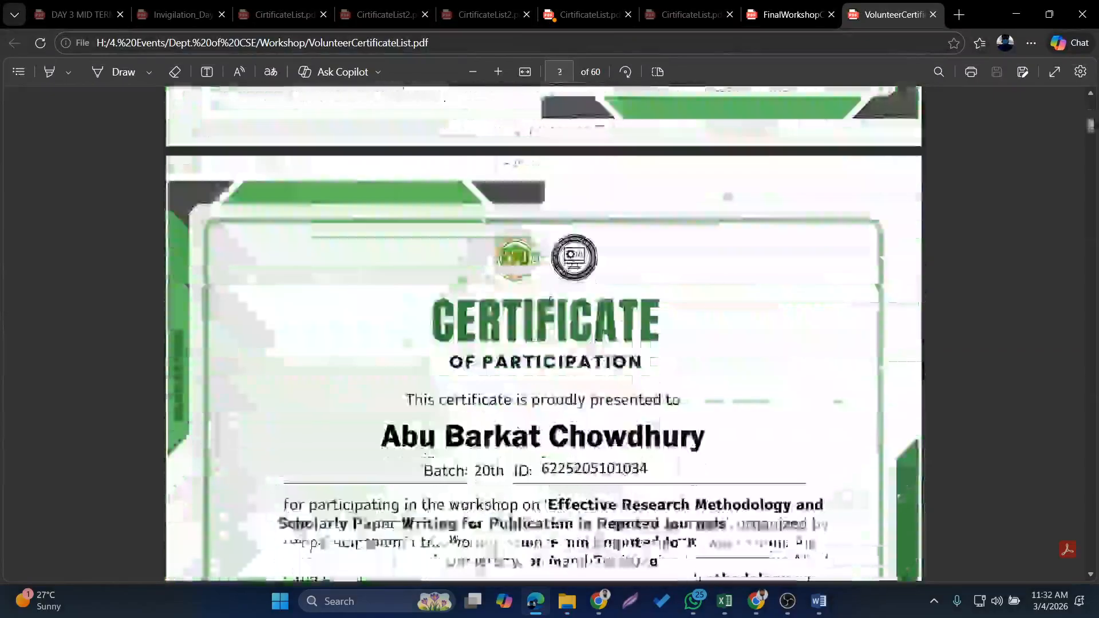
scroll(550, 300, down, 10)
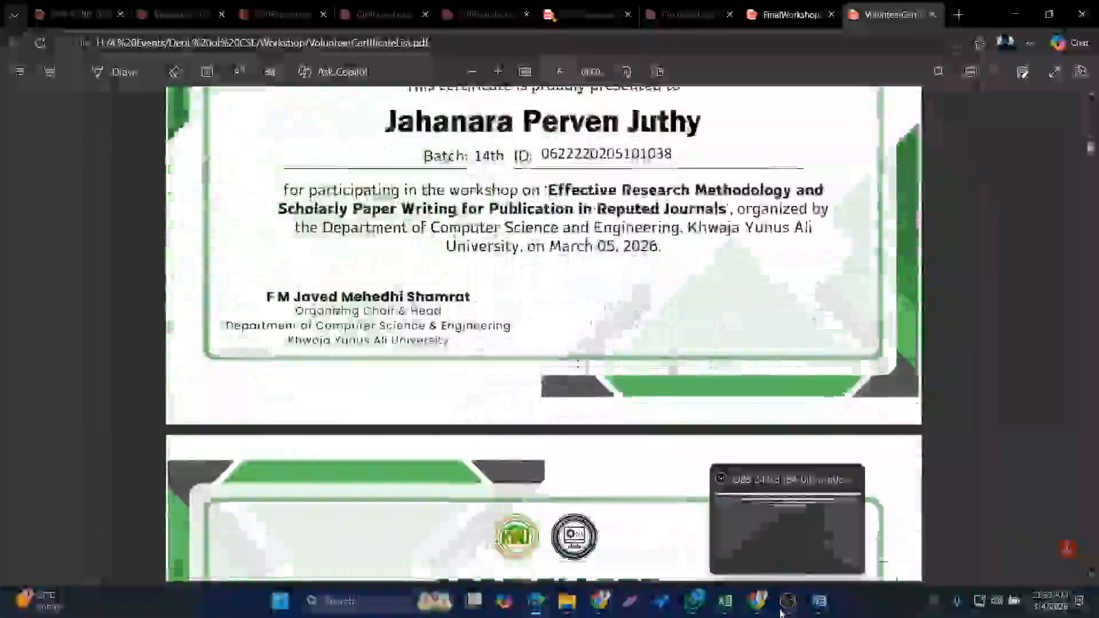
click(781, 612)
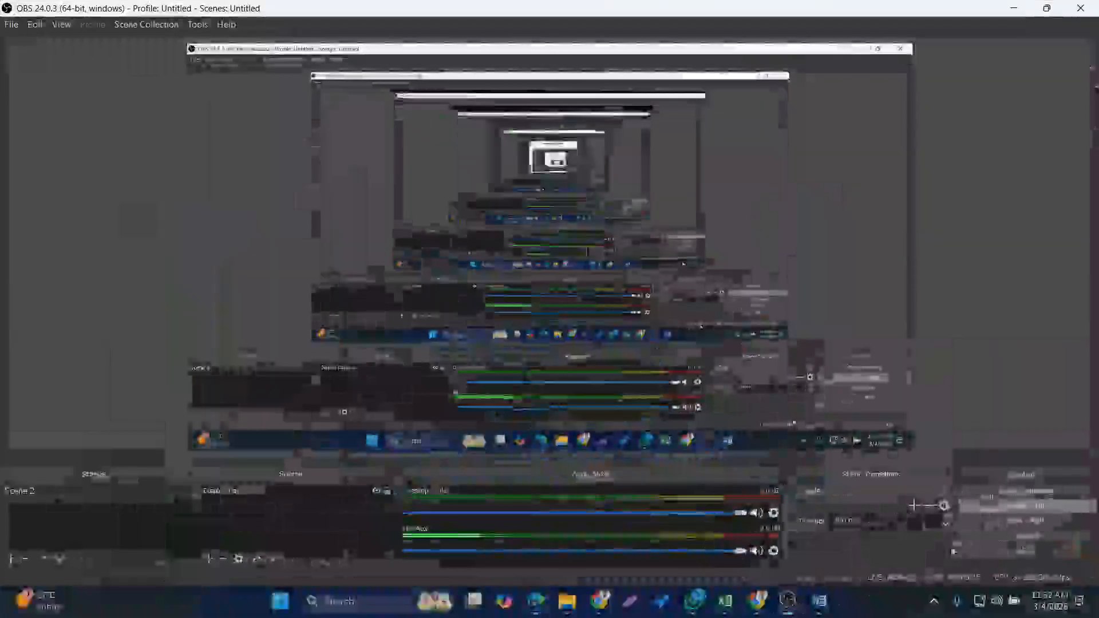